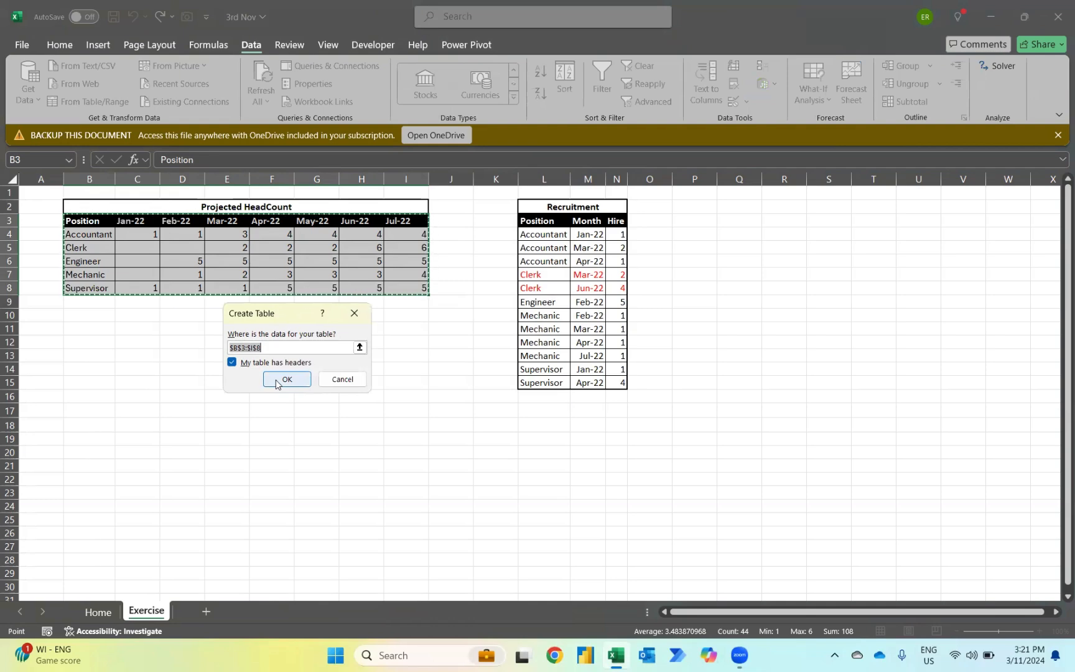
Step: Create a table with headers from the projected headcount range B3:I8 to load it into the Power Query Editor
{"action": "left_click", "coordinate": [277, 381]}
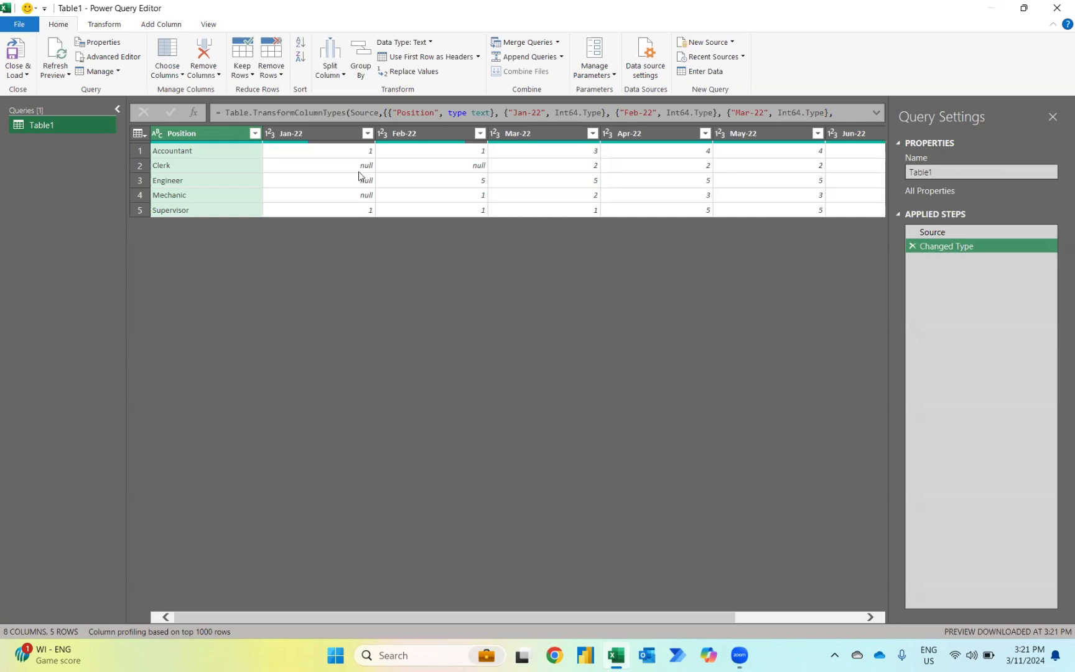
Step: Replace null values with 0 in all month columns from Jan-22 through Jul-22
{"action": "left_click", "coordinate": [337, 132]}
{"action": "scroll", "coordinate": [504, 239], "scroll_direction": "right", "scroll_amount": 3}
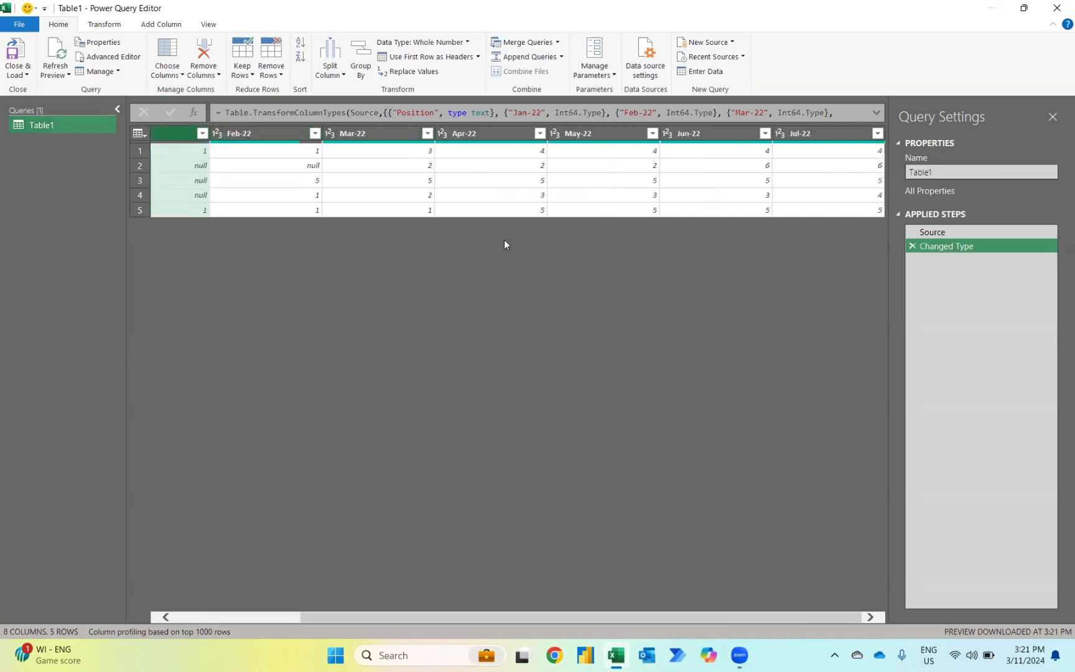
{"action": "left_click", "coordinate": [811, 136], "text": "shift"}
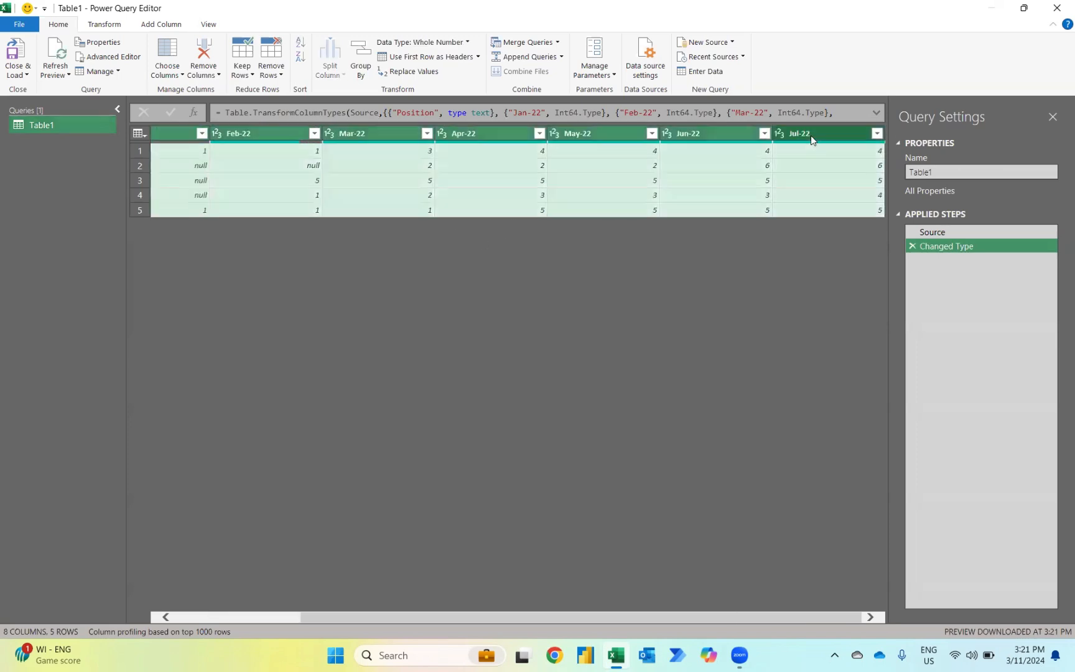
{"action": "left_click", "coordinate": [115, 26]}
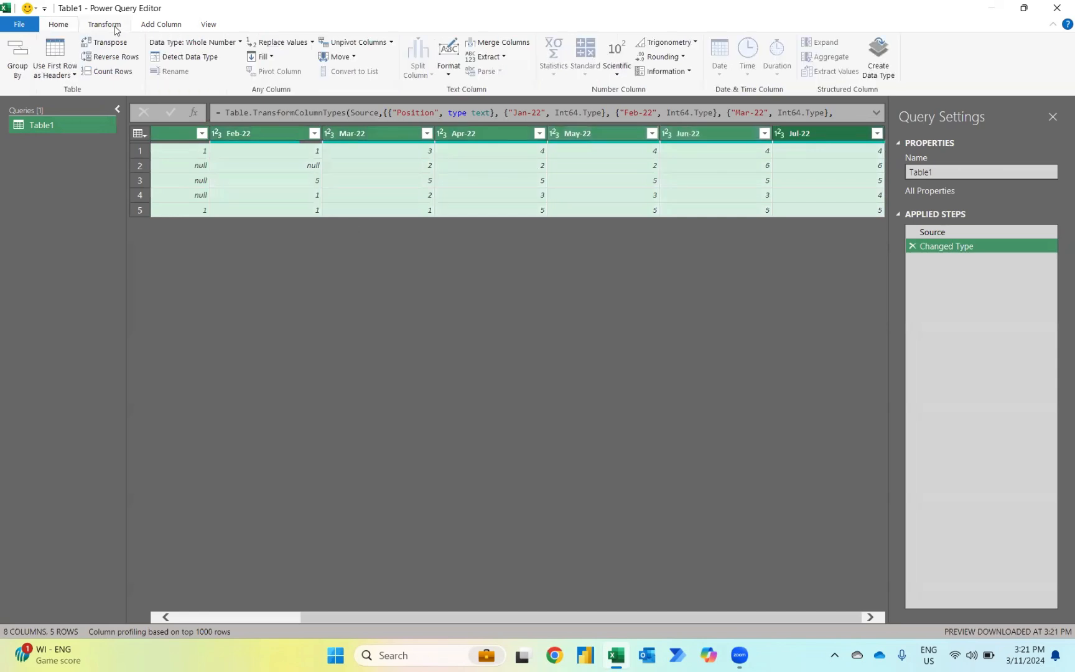
{"action": "left_click", "coordinate": [287, 42]}
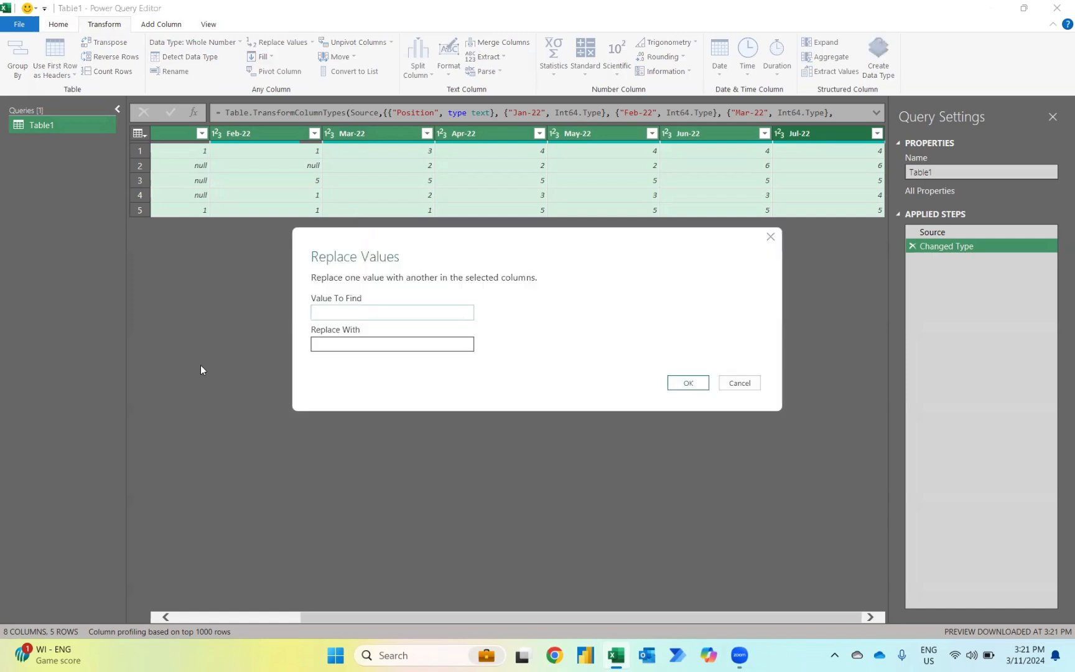
{"action": "type", "text": "null"}
{"action": "key", "text": "Tab"}
{"action": "type", "text": "0"}
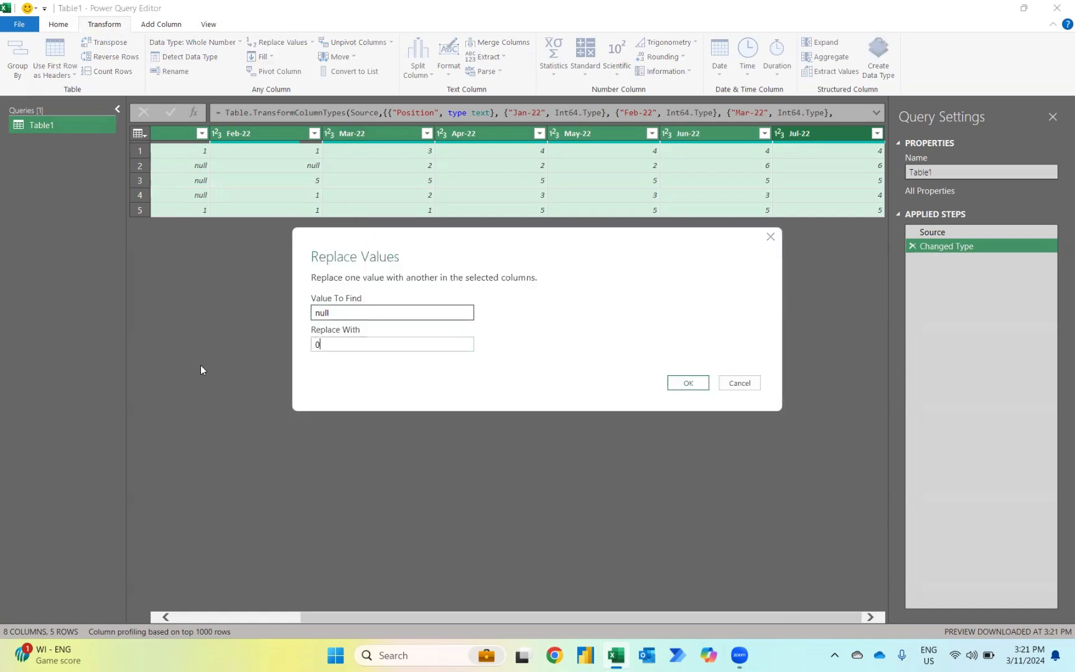
{"action": "left_click", "coordinate": [687, 385]}
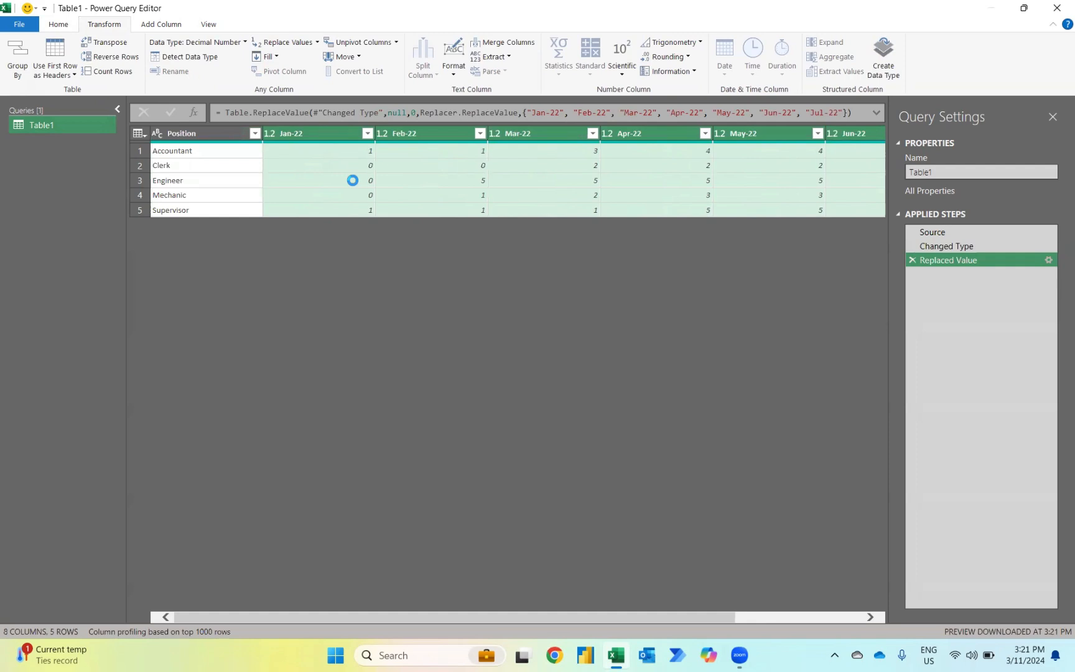
Step: Unpivot all columns other than Position
{"action": "left_click", "coordinate": [211, 129]}
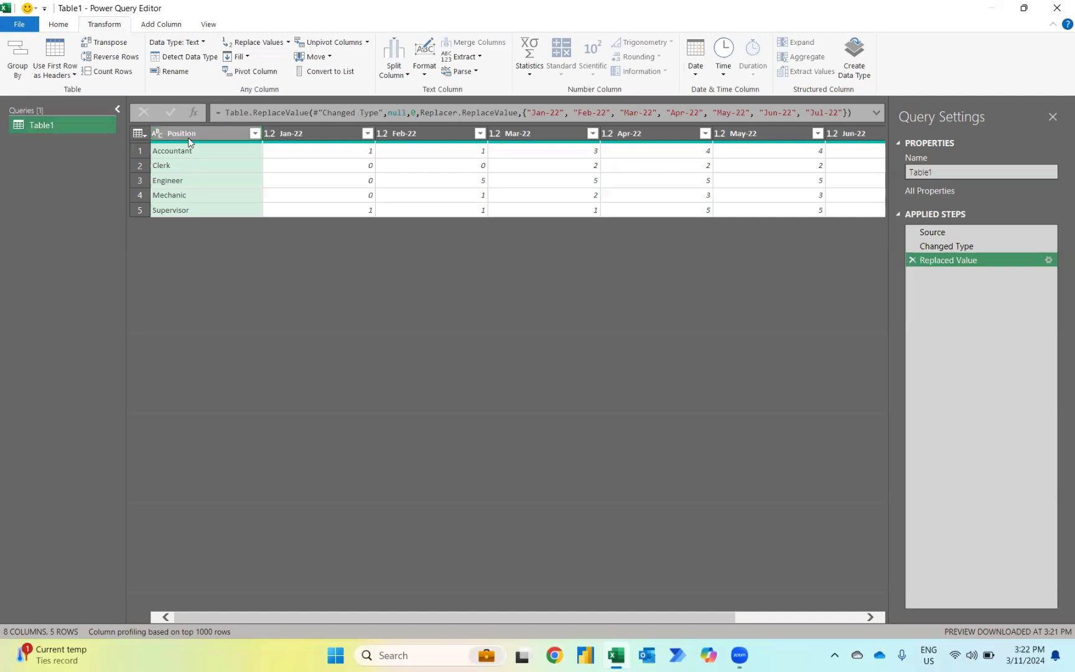
{"action": "right_click", "coordinate": [189, 142]}
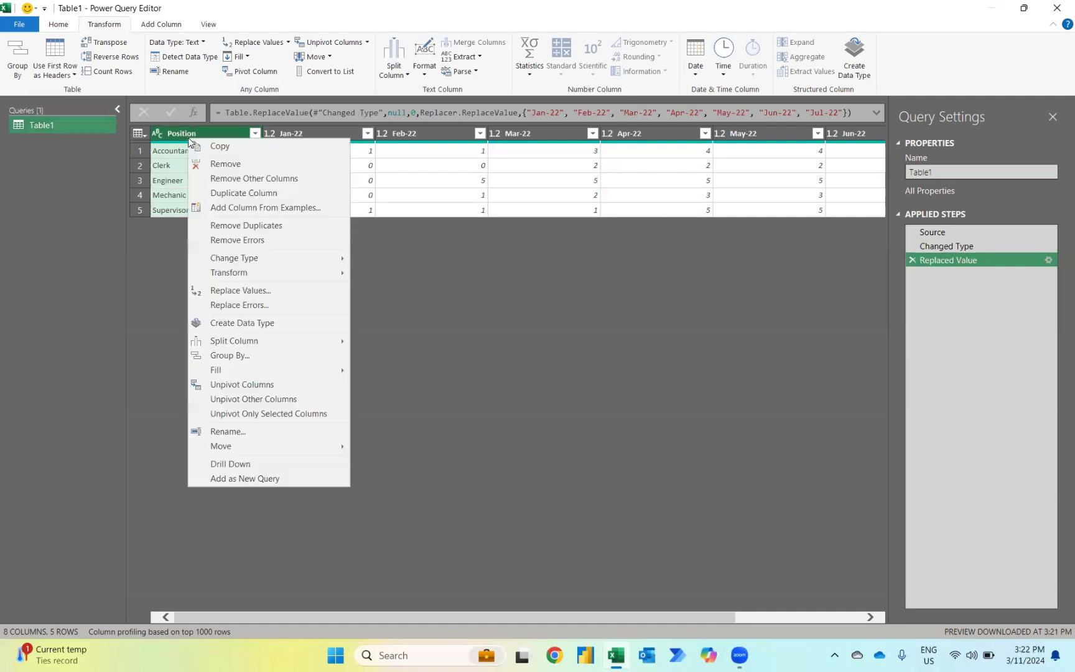
{"action": "left_click", "coordinate": [235, 401]}
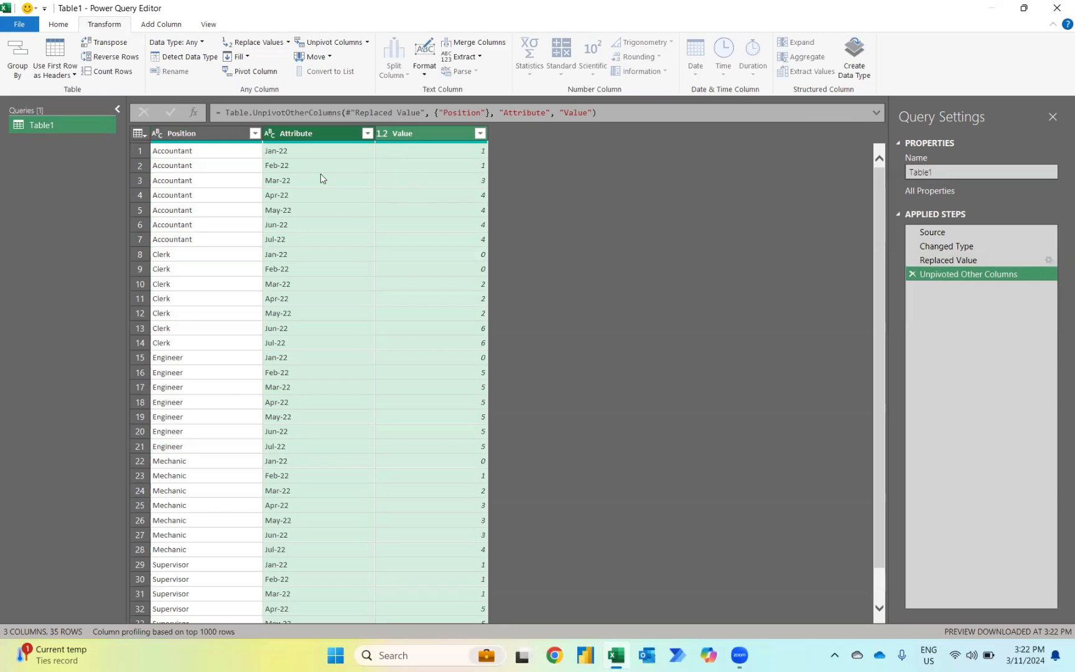
Step: Add an index column starting from 0 and transform it with Modulo using the value 7
{"action": "left_click", "coordinate": [158, 23]}
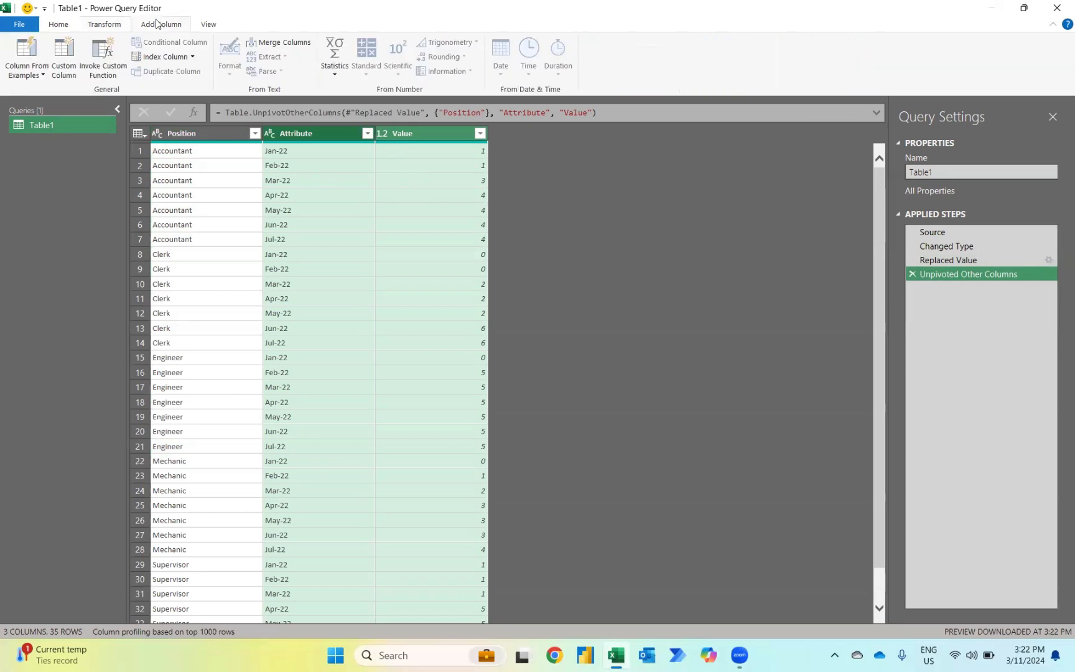
{"action": "left_click", "coordinate": [161, 58]}
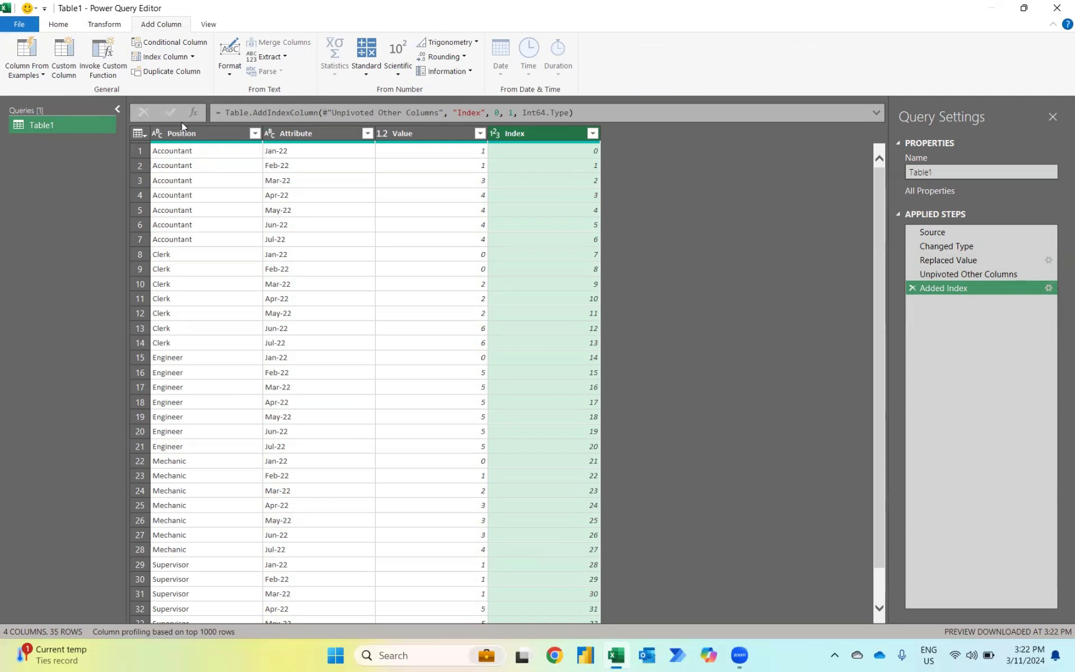
{"action": "left_click", "coordinate": [107, 26]}
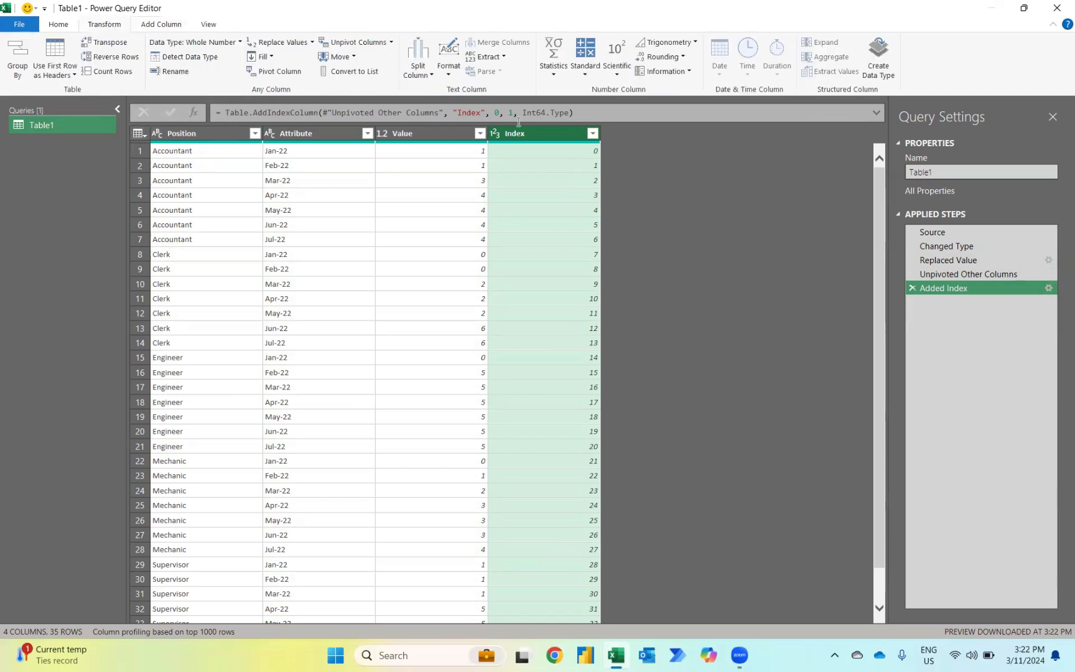
{"action": "left_click", "coordinate": [596, 75]}
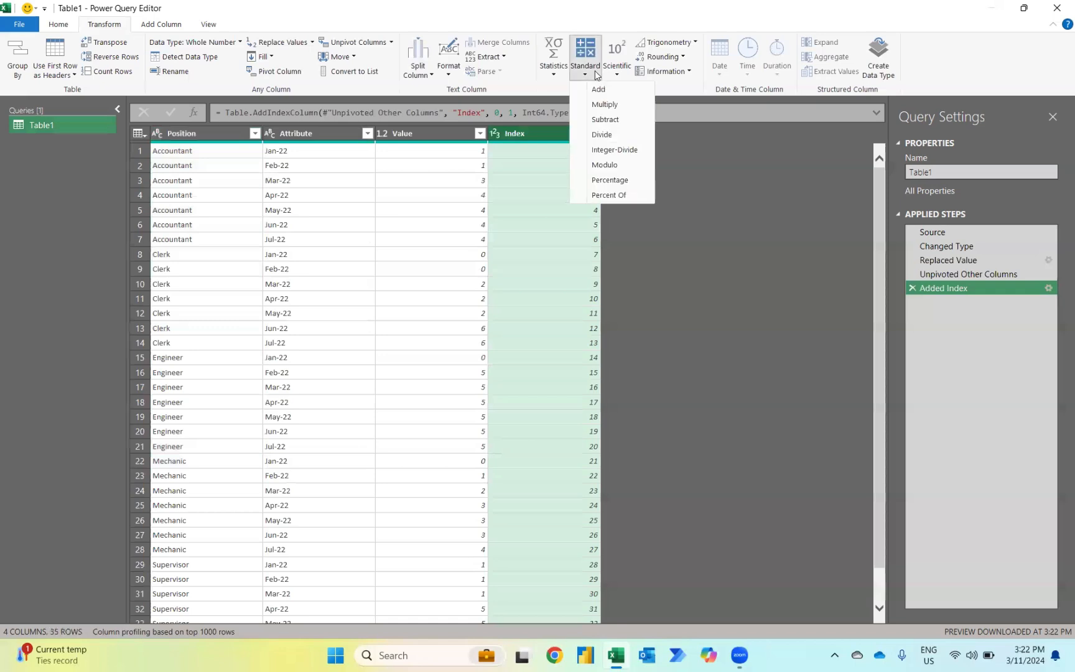
{"action": "left_click", "coordinate": [611, 169]}
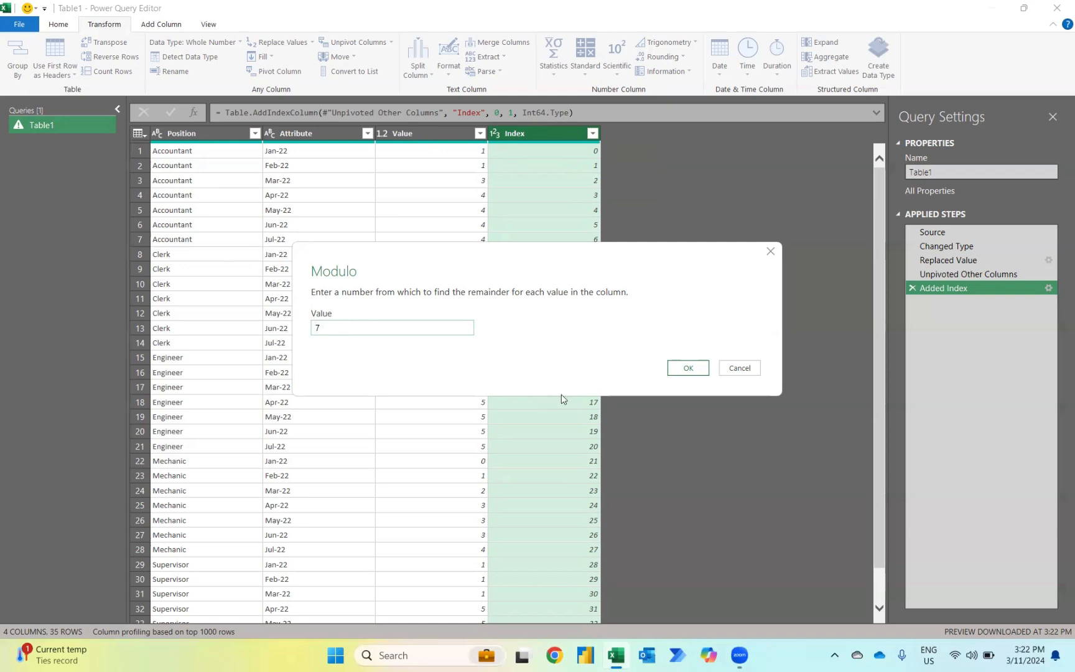
{"action": "left_click", "coordinate": [684, 370]}
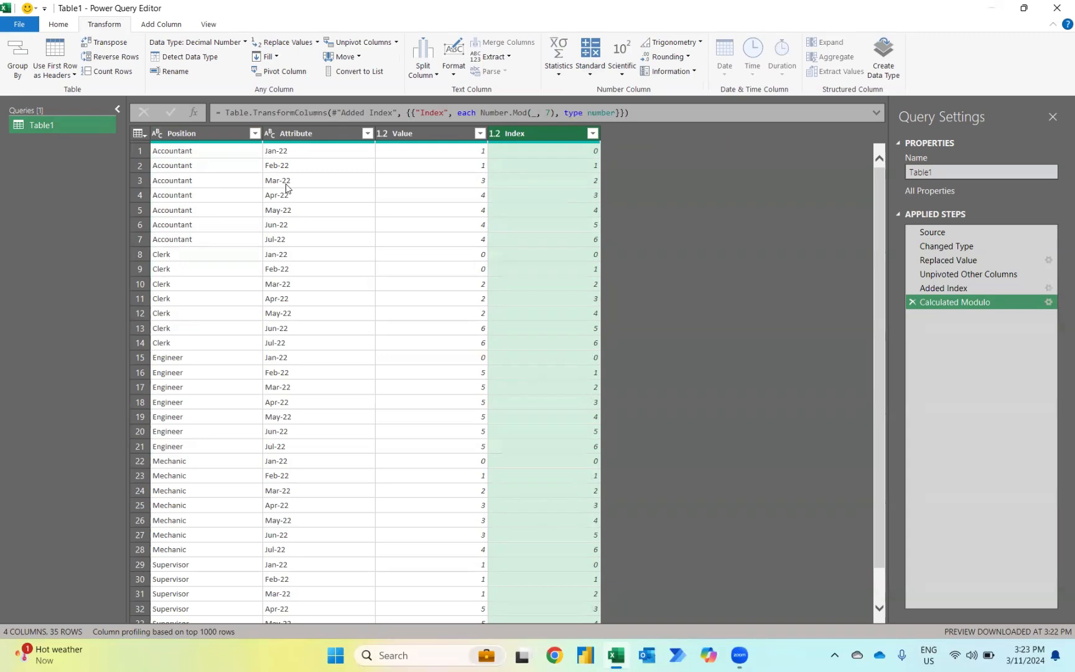
Step: Duplicate the Table1 query and set the starting index of the copy's Added Index step to 1
{"action": "right_click", "coordinate": [64, 125]}
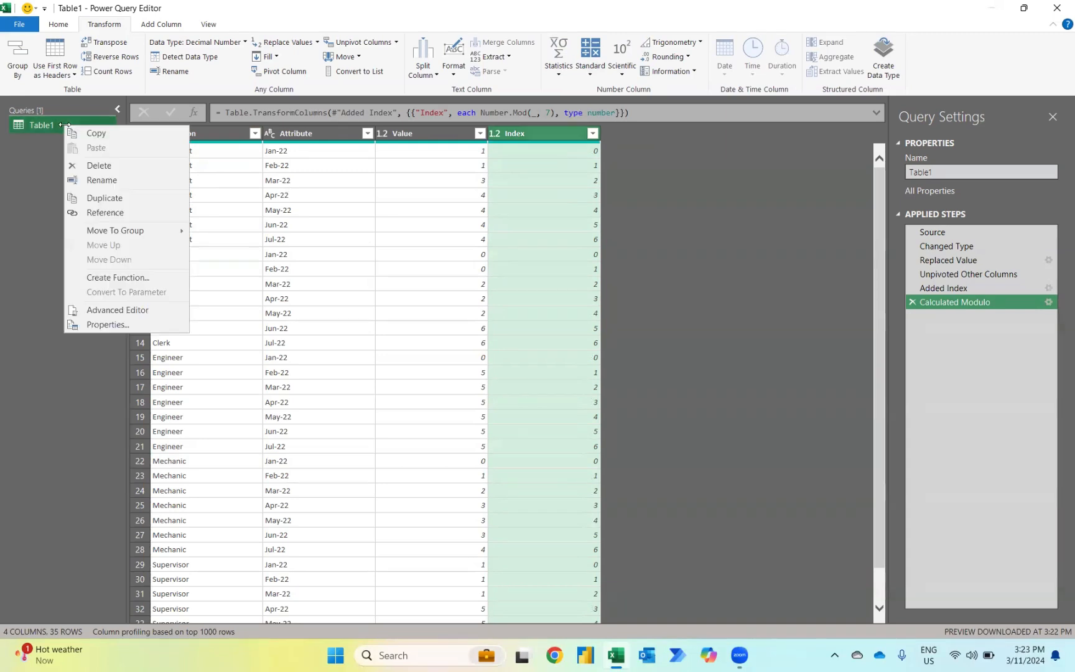
{"action": "left_click", "coordinate": [90, 196]}
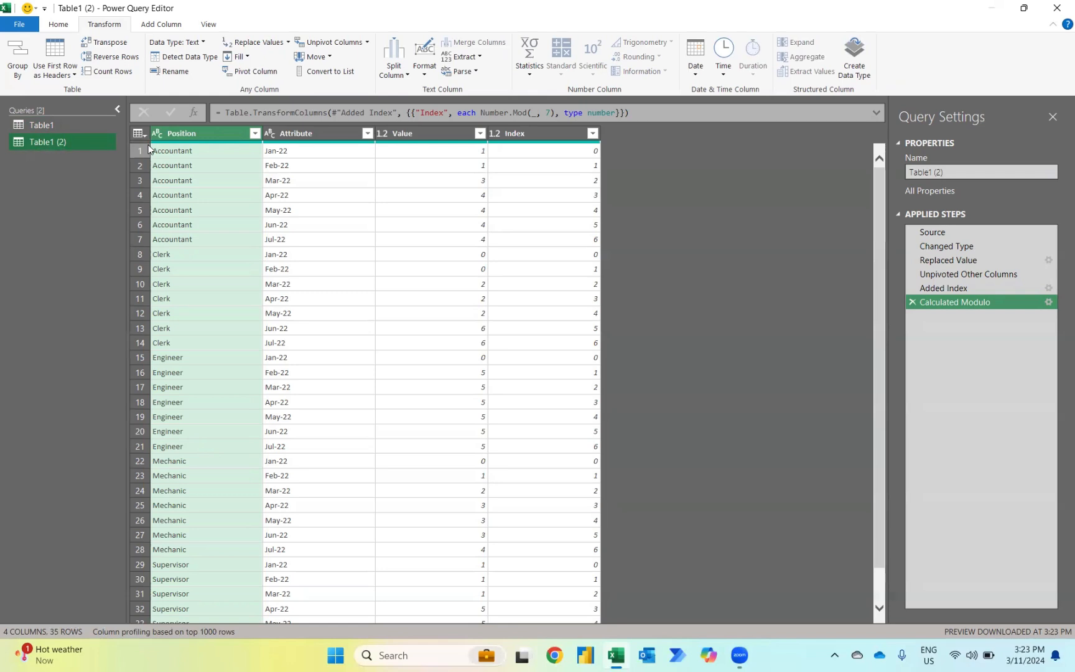
{"action": "left_click", "coordinate": [944, 287]}
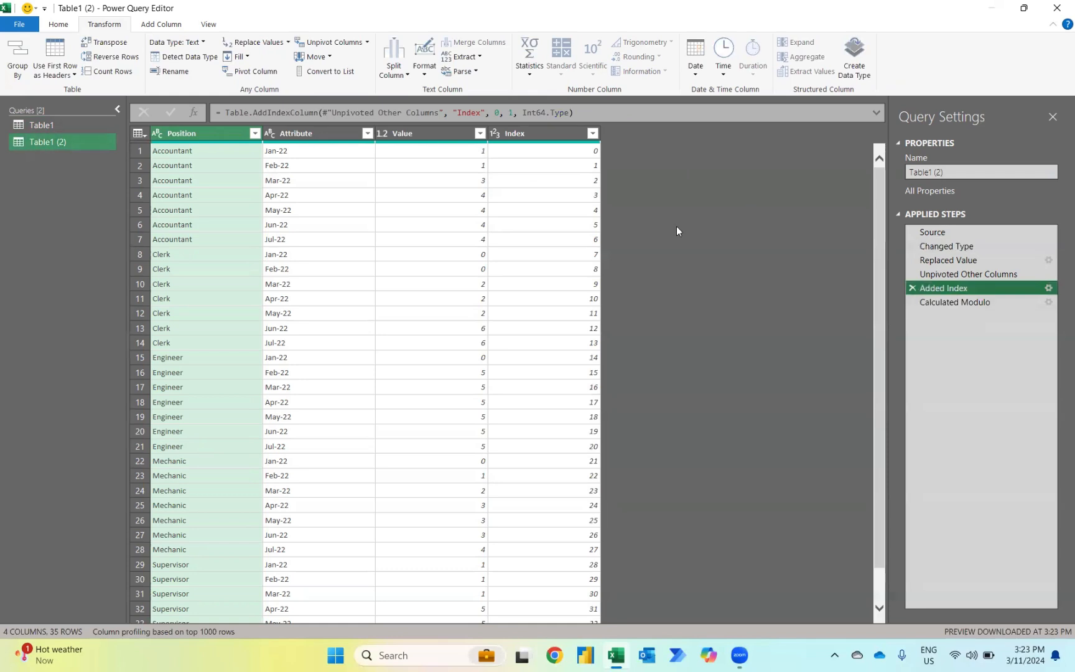
{"action": "left_click", "coordinate": [1048, 288]}
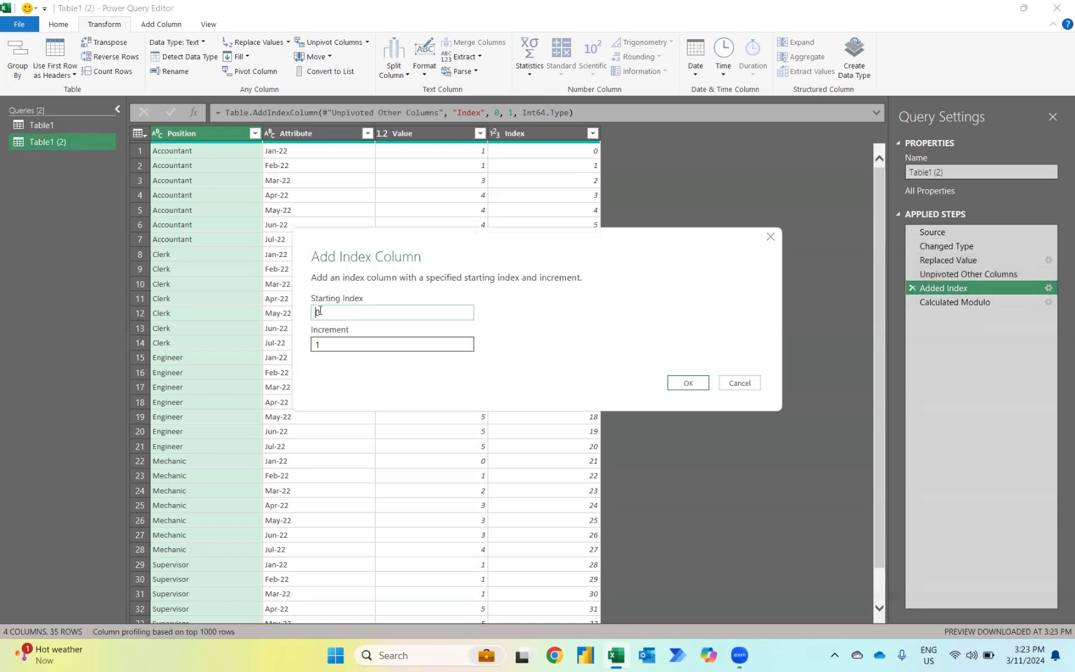
{"action": "left_click_drag", "start_coordinate": [319, 311], "coordinate": [299, 312]}
{"action": "type", "text": "1"}
{"action": "left_click", "coordinate": [689, 383]}
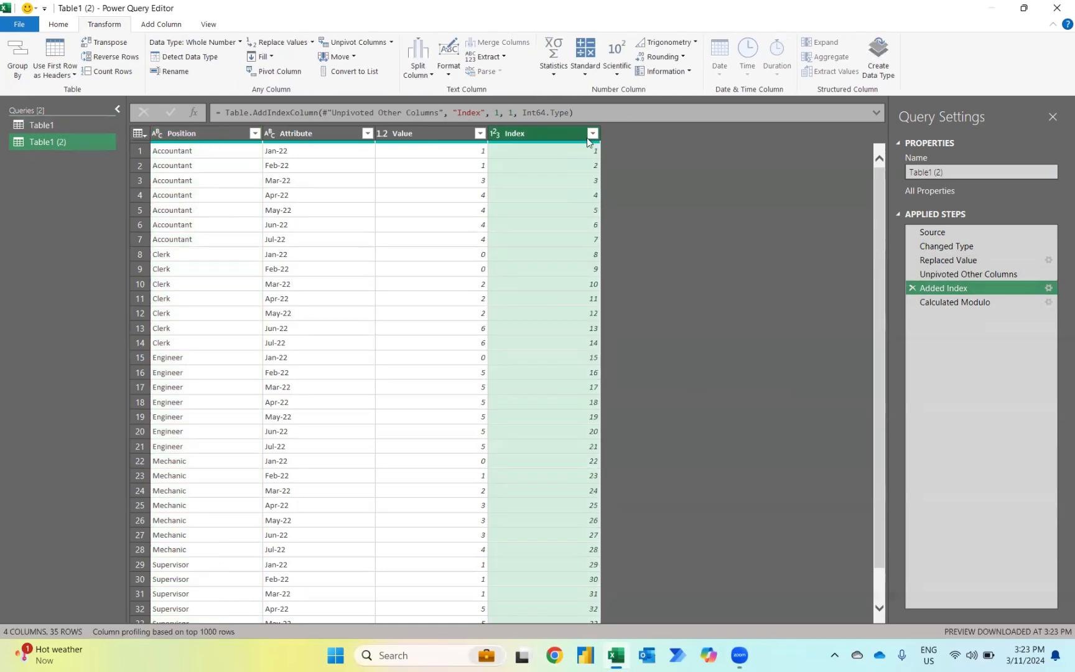
Step: Filter the Index column after the Calculated Modulo step of Table1 (2) to exclude rows with value 0
{"action": "left_click", "coordinate": [932, 302]}
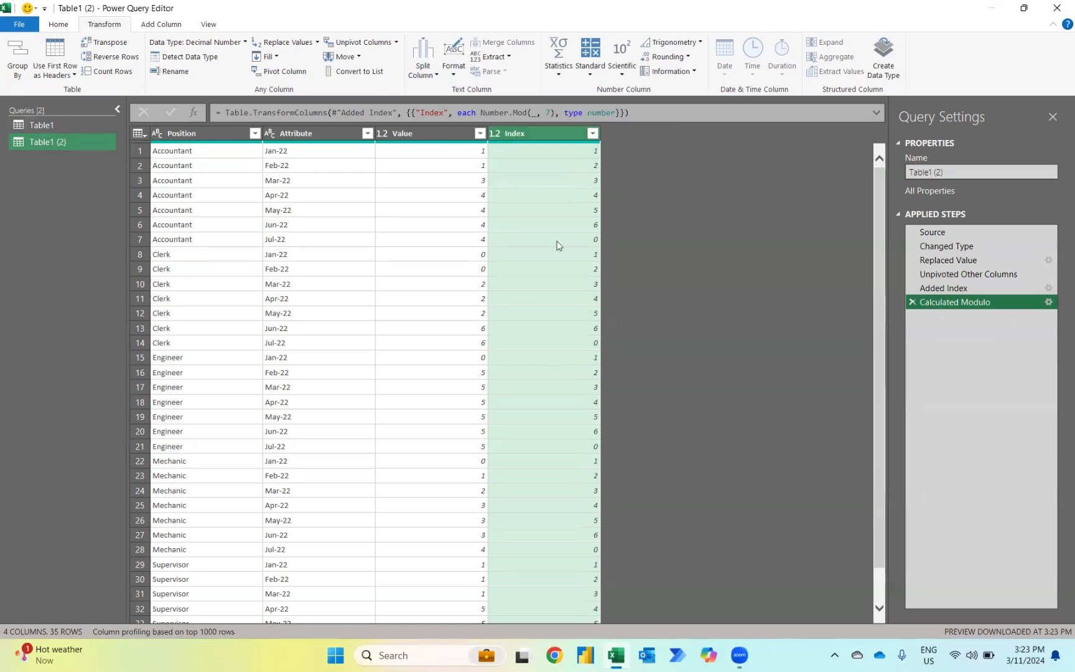
{"action": "left_click", "coordinate": [592, 133]}
{"action": "left_click", "coordinate": [393, 294]}
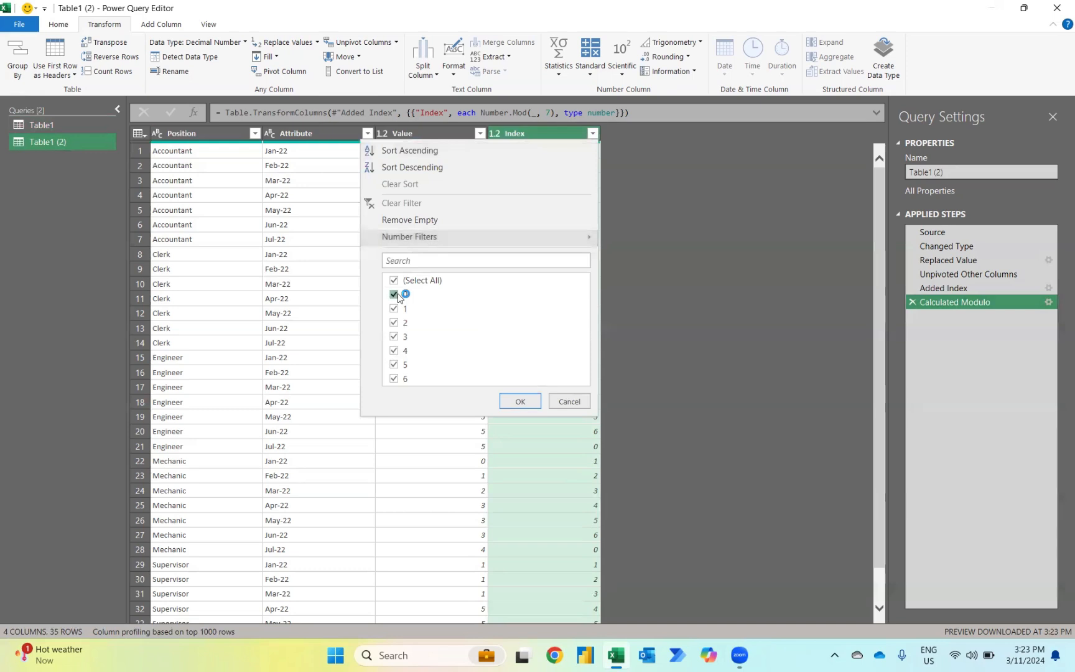
{"action": "left_click", "coordinate": [513, 401]}
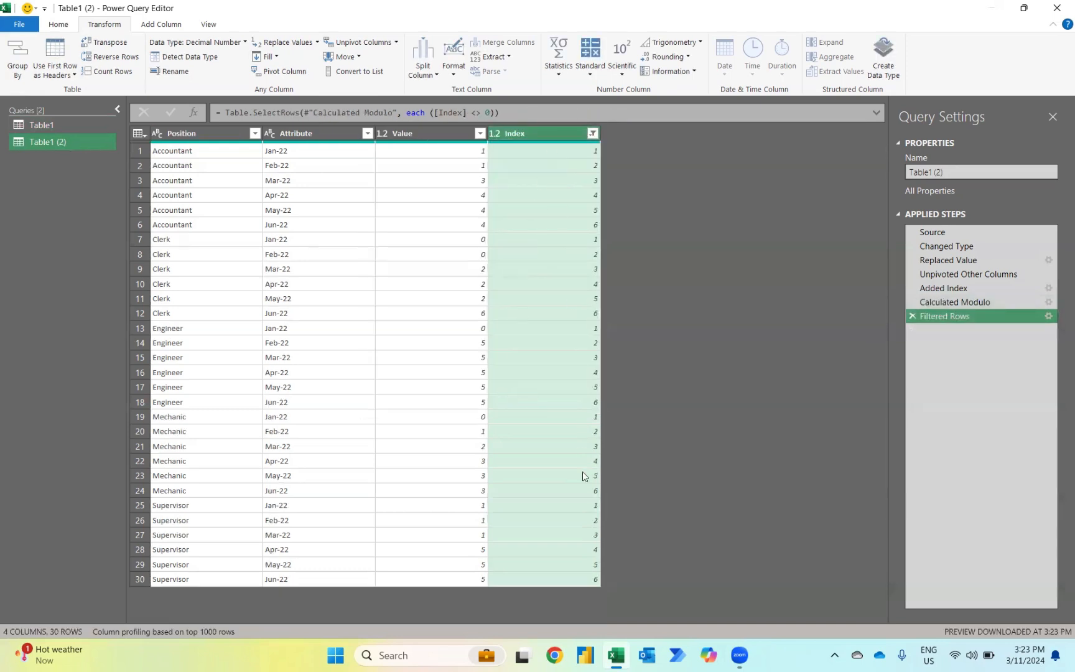
Step: Add a second index column starting from 1 to the original Table1 query
{"action": "left_click", "coordinate": [69, 125]}
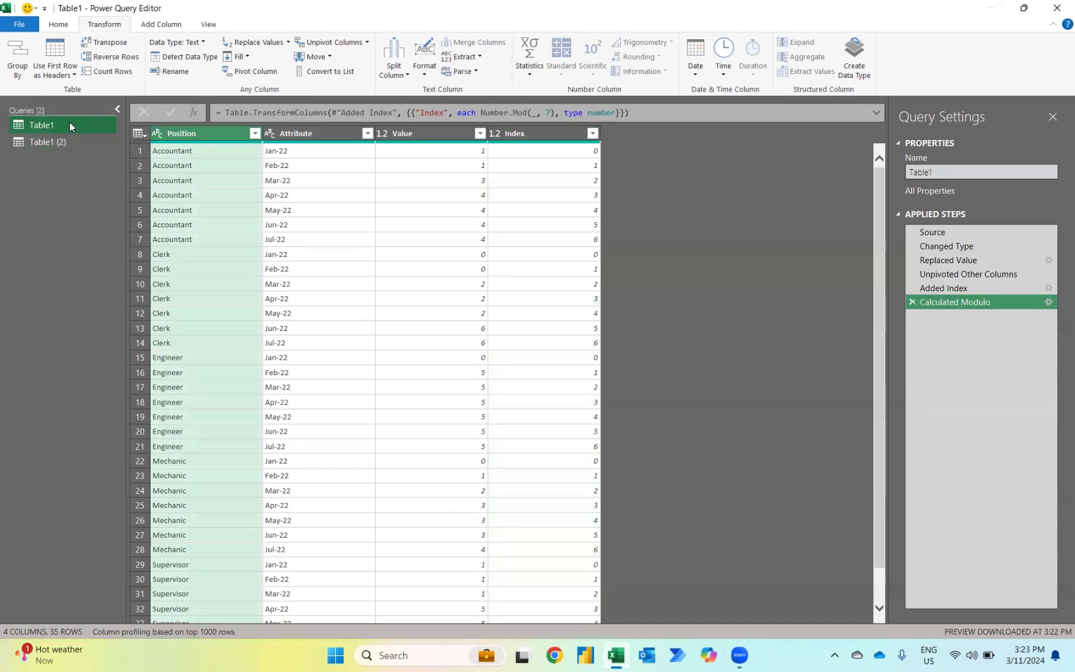
{"action": "left_click", "coordinate": [161, 25]}
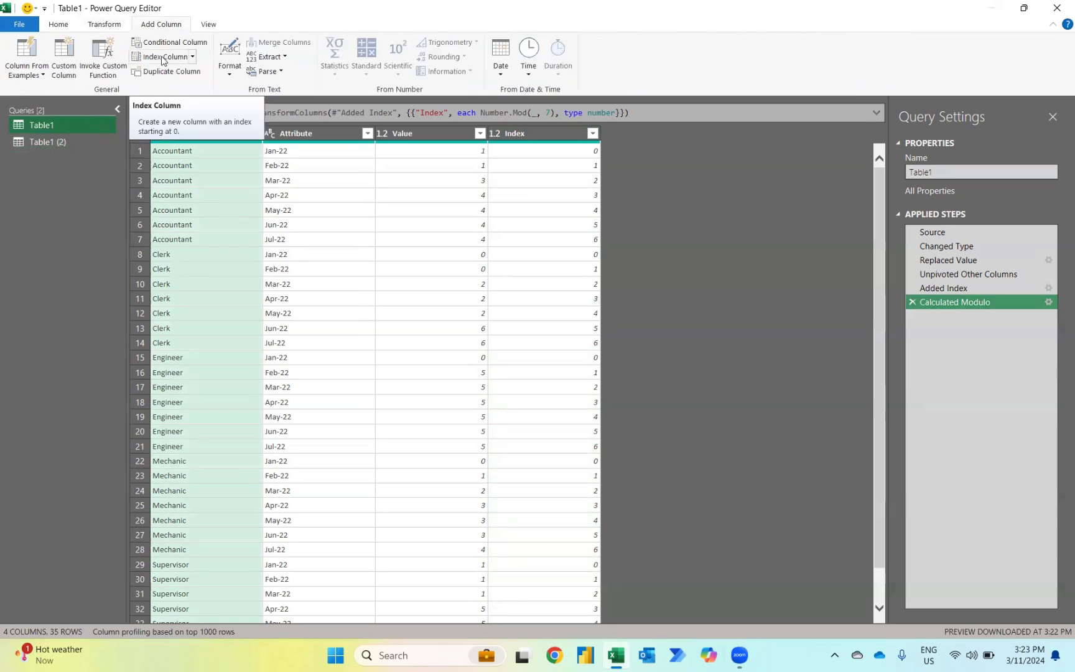
{"action": "left_click", "coordinate": [193, 57]}
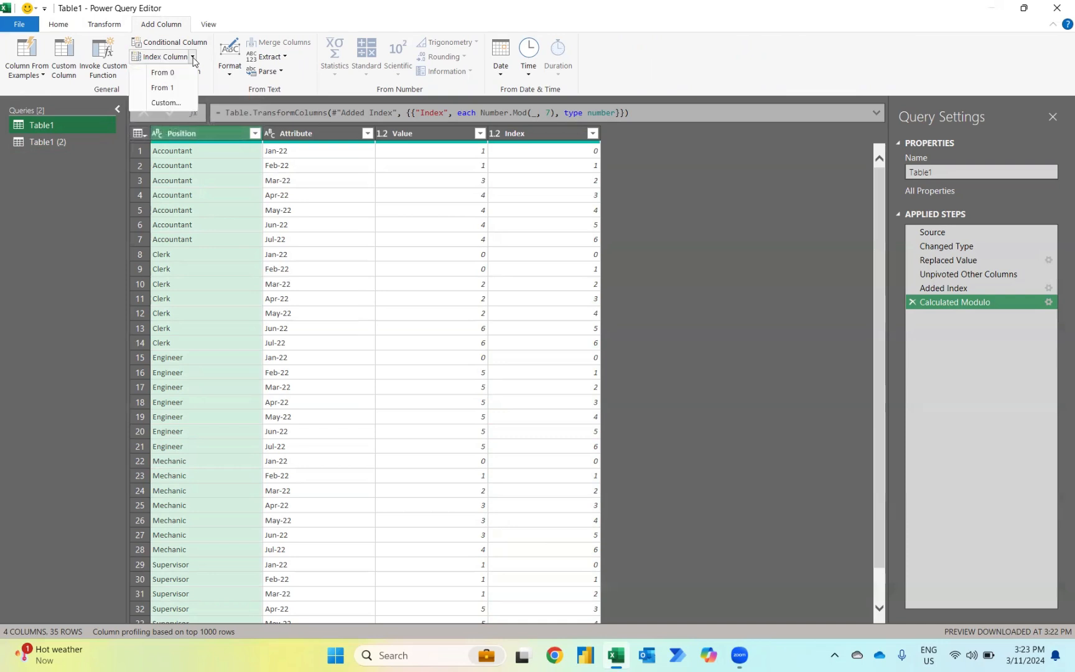
{"action": "left_click", "coordinate": [168, 90]}
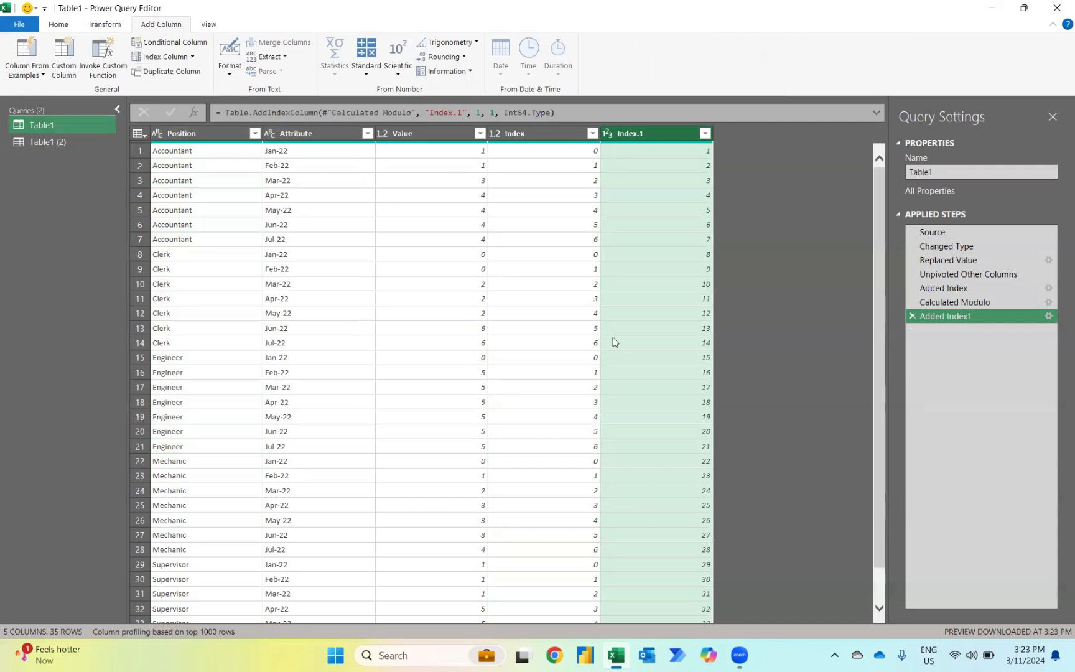
{"action": "scroll", "coordinate": [613, 342], "scroll_direction": "down", "scroll_amount": 1}
{"action": "scroll", "coordinate": [613, 342], "scroll_direction": "up", "scroll_amount": 1}
Step: Merge the Position and Index columns of Table1 into a column named Merged, using an equals sign as separator
{"action": "left_click", "coordinate": [187, 135]}
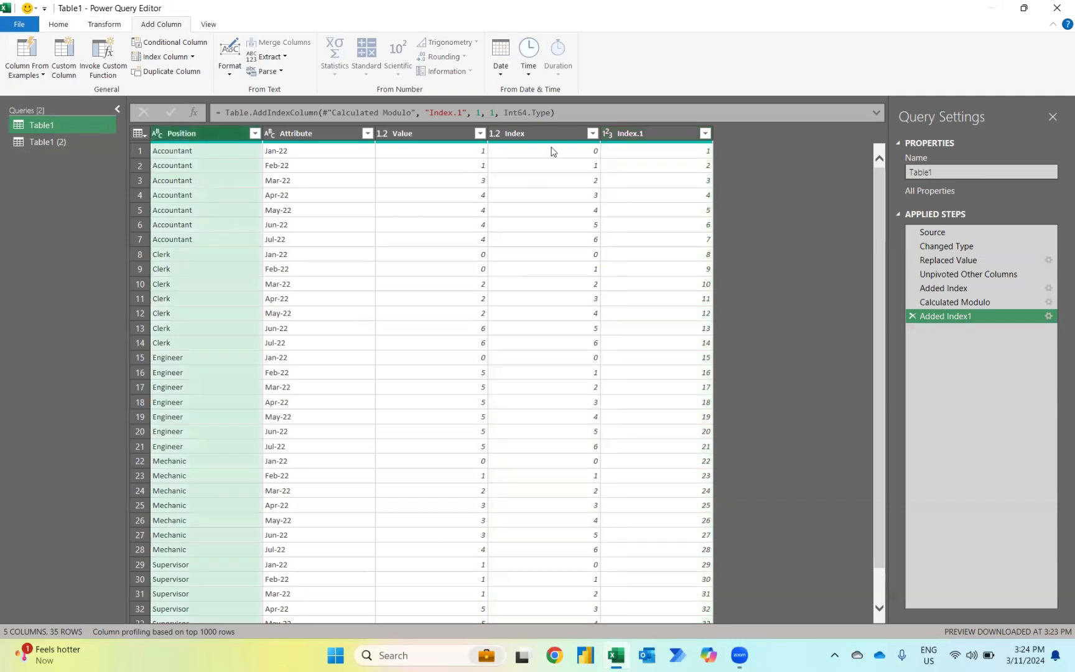
{"action": "left_click", "coordinate": [532, 132], "text": "ctrl"}
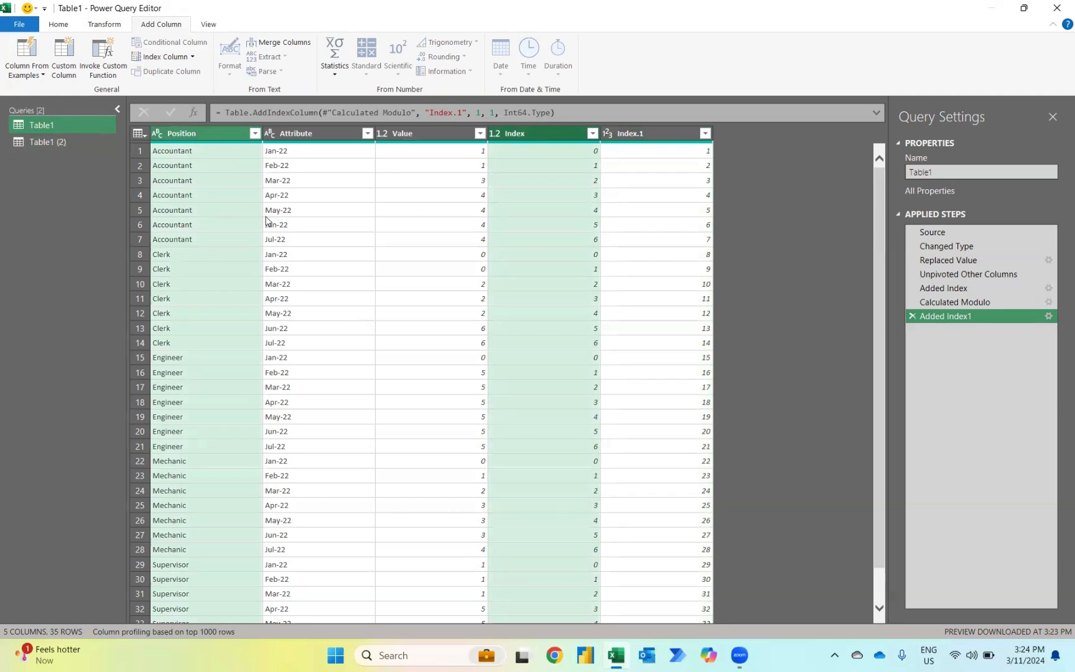
{"action": "left_click", "coordinate": [110, 25]}
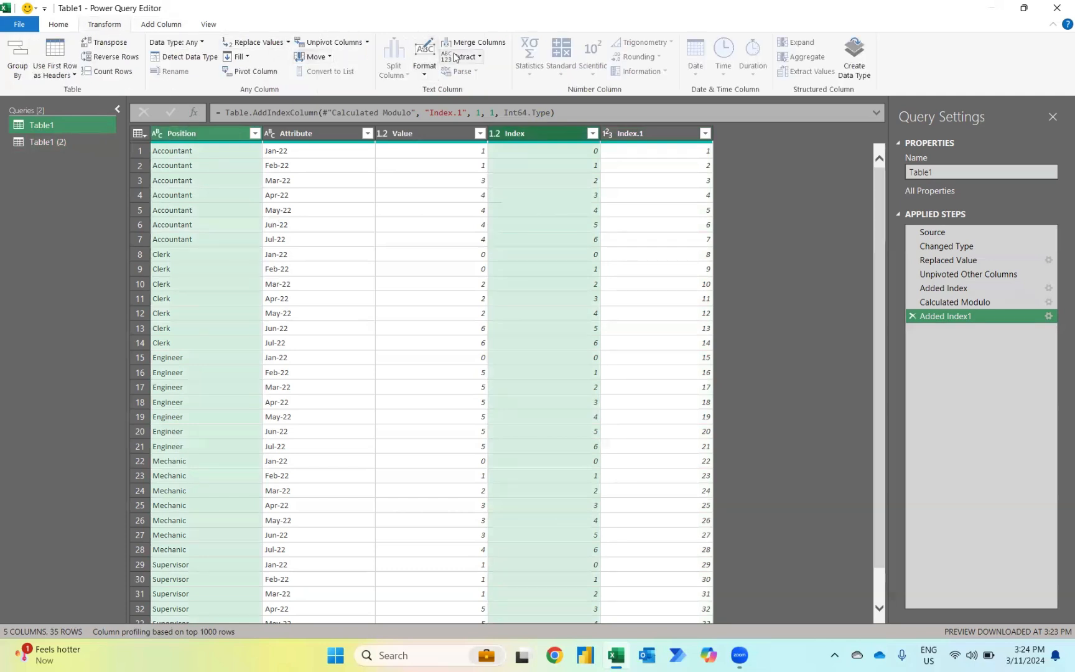
{"action": "left_click", "coordinate": [475, 43]}
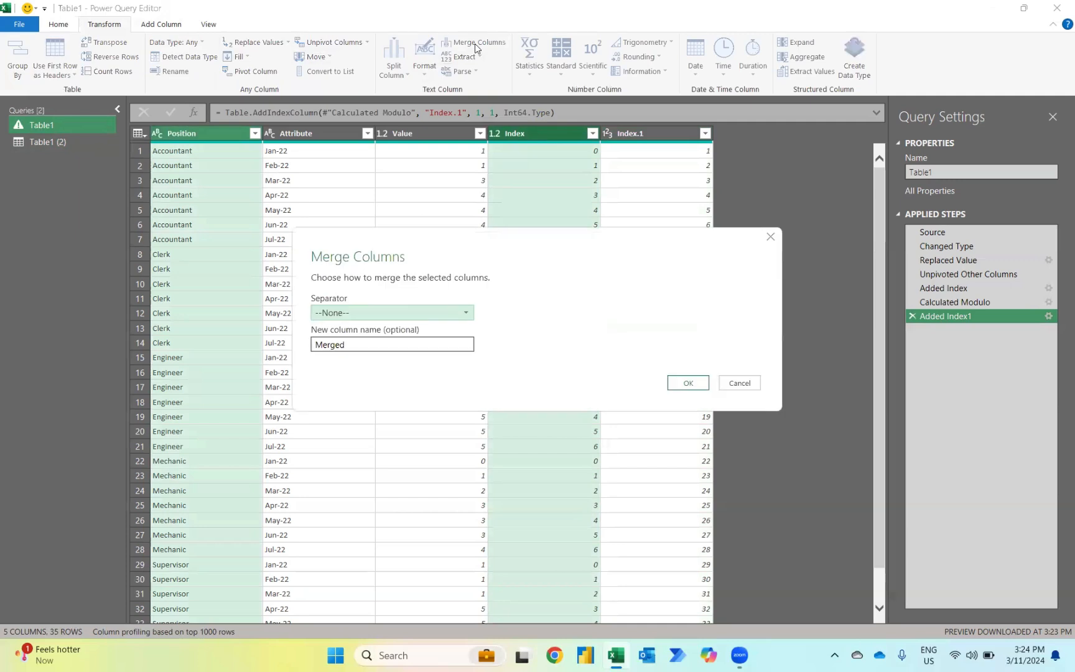
{"action": "left_click", "coordinate": [348, 313]}
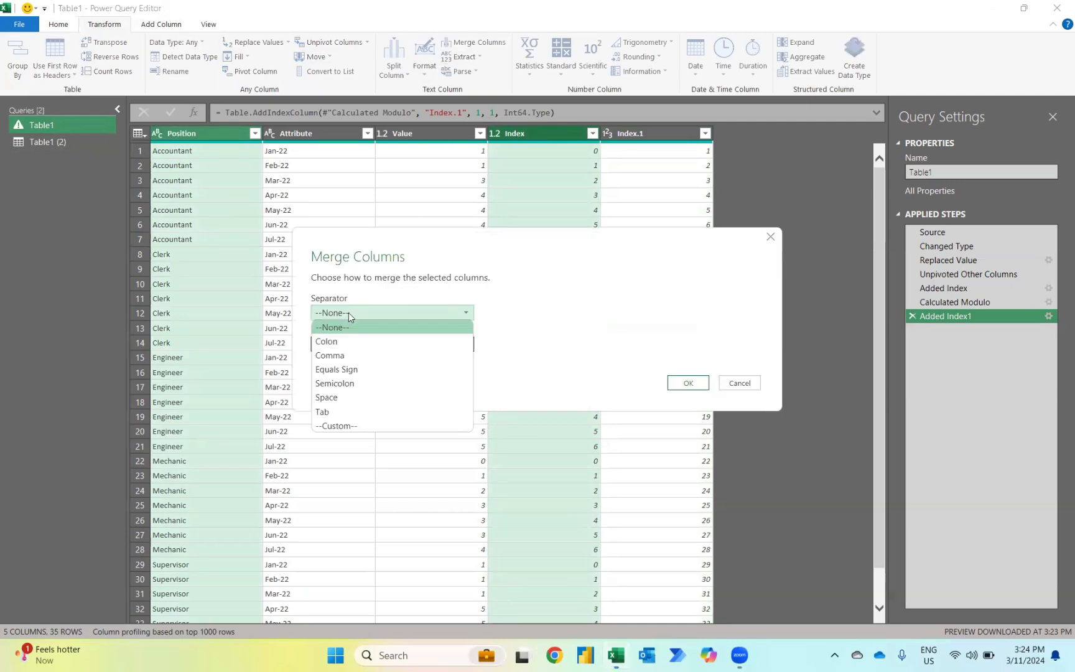
{"action": "left_click", "coordinate": [349, 370]}
{"action": "left_click", "coordinate": [689, 382]}
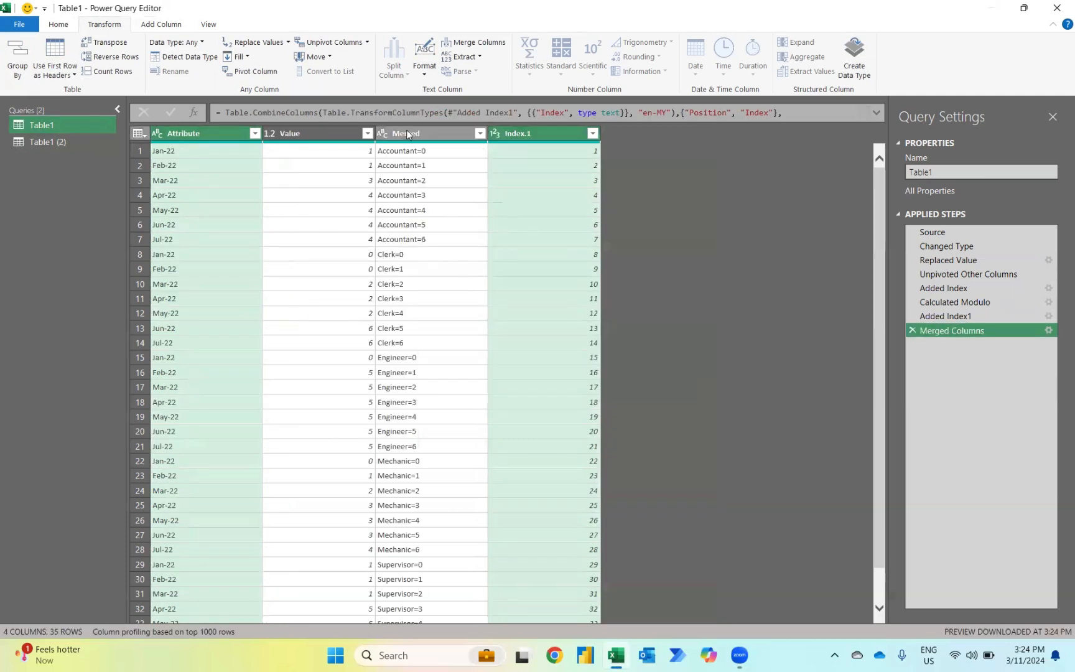
Step: Merge the Position and Index columns of Table1 (2) into a column named Merged, using an equals sign as separator
{"action": "left_click", "coordinate": [45, 142]}
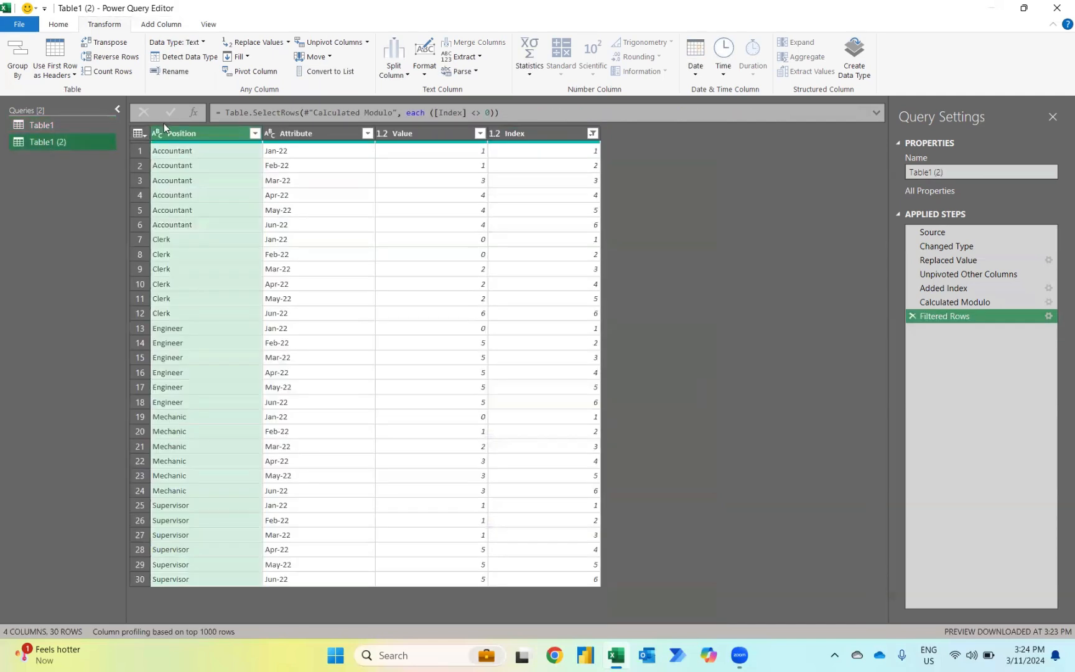
{"action": "left_click", "coordinate": [558, 133], "text": "ctrl"}
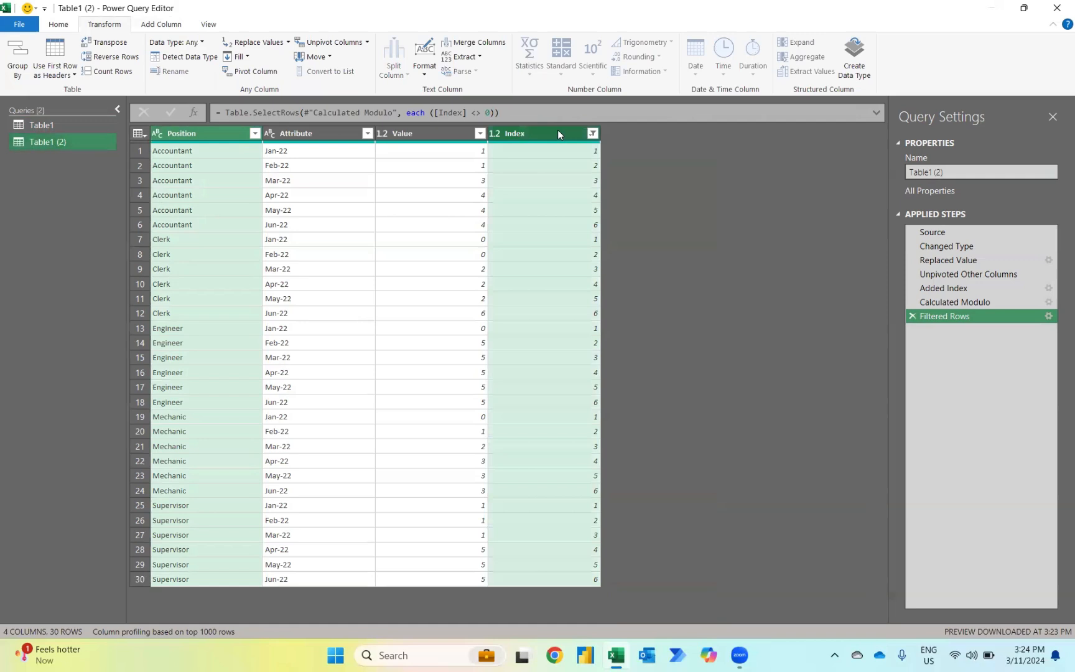
{"action": "left_click", "coordinate": [483, 43]}
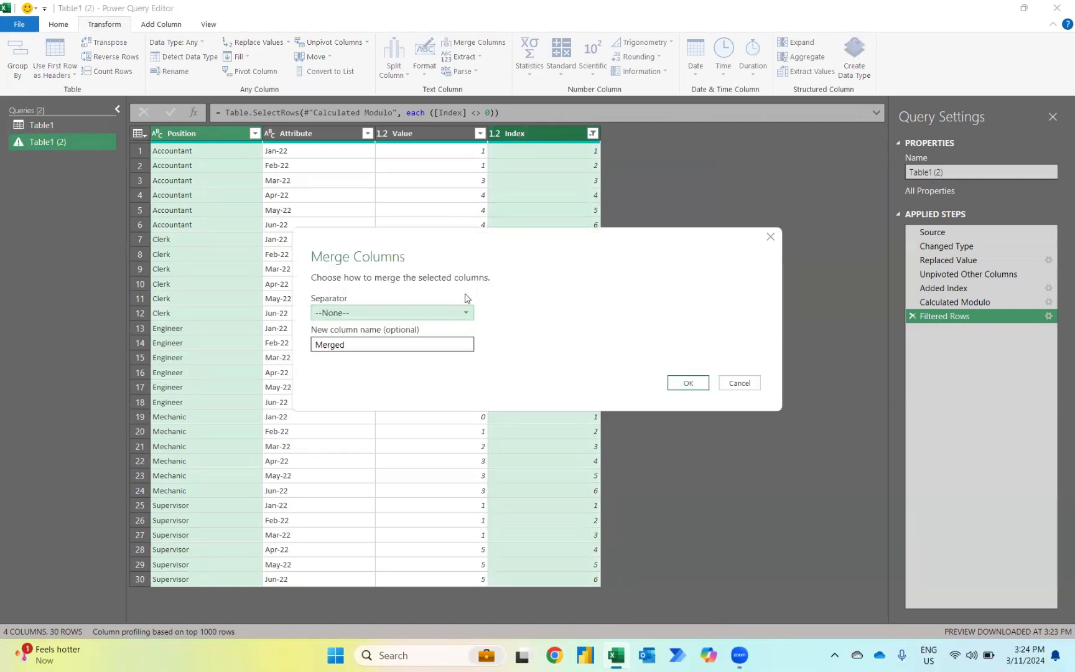
{"action": "left_click", "coordinate": [419, 314]}
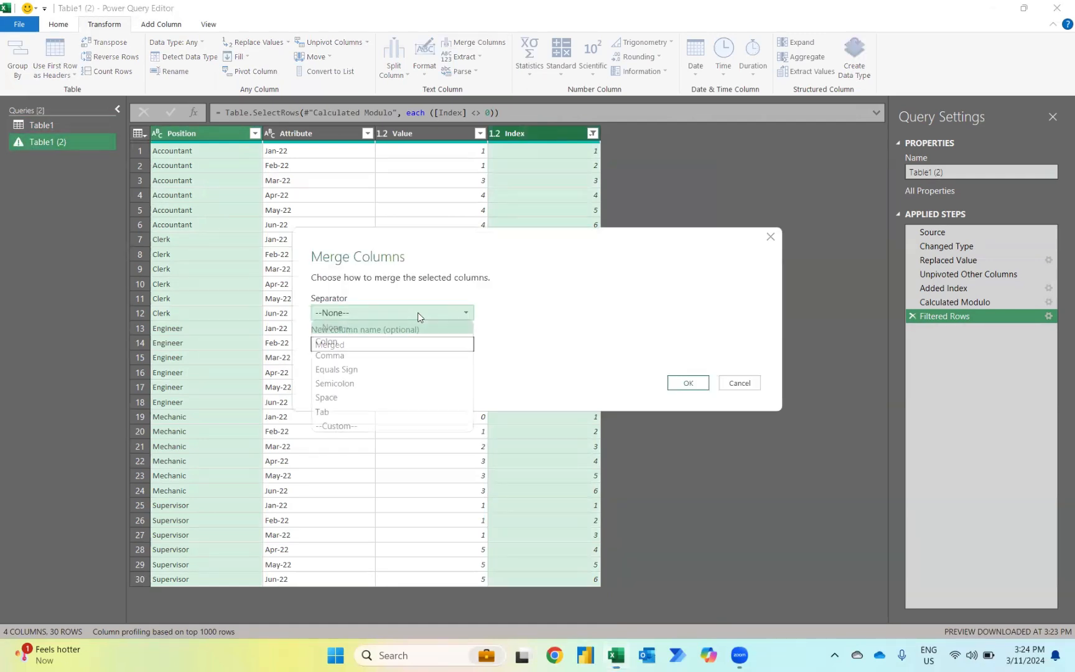
{"action": "left_click", "coordinate": [369, 368]}
{"action": "left_click", "coordinate": [685, 389]}
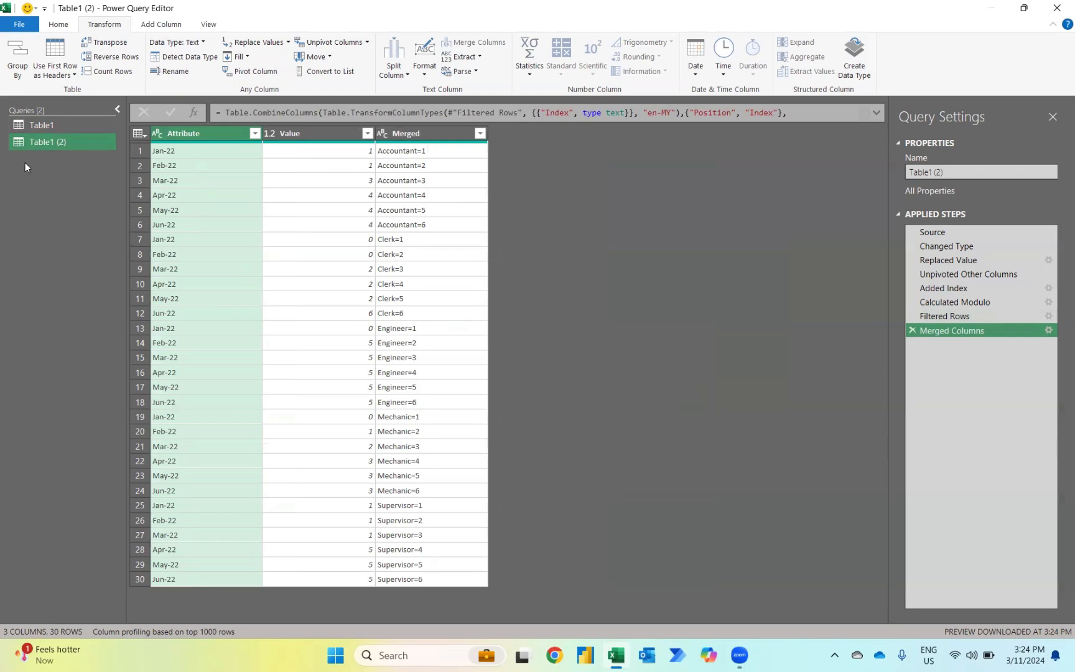
Step: Merge Table1 with Table1 (2) as a new query, matching on their Merged columns with a Left Outer join
{"action": "left_click", "coordinate": [61, 24]}
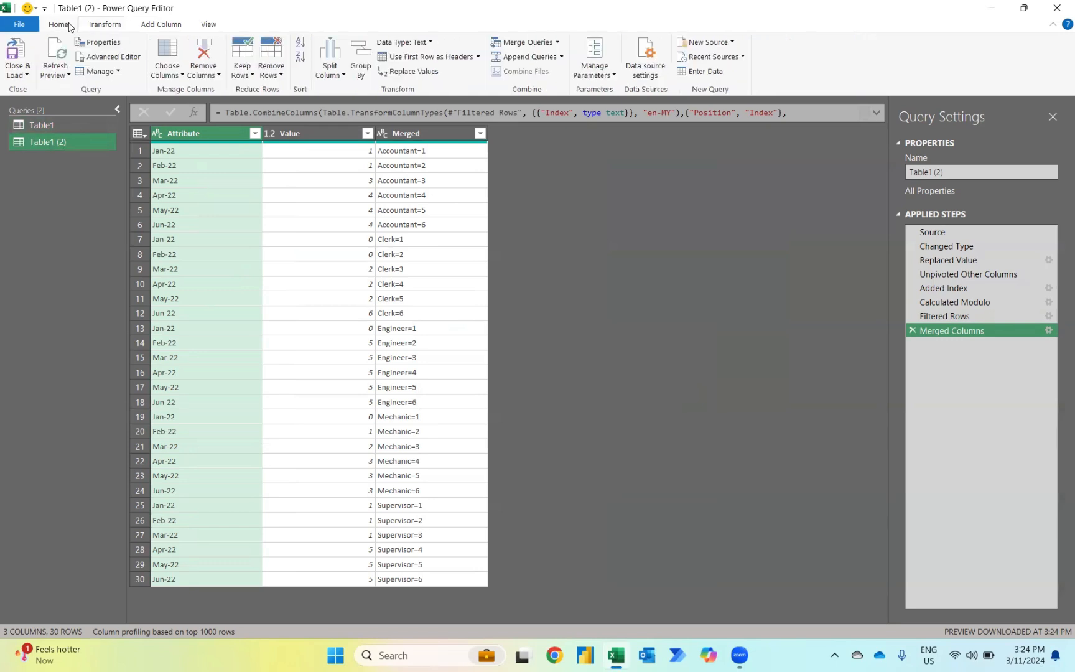
{"action": "left_click", "coordinate": [557, 42]}
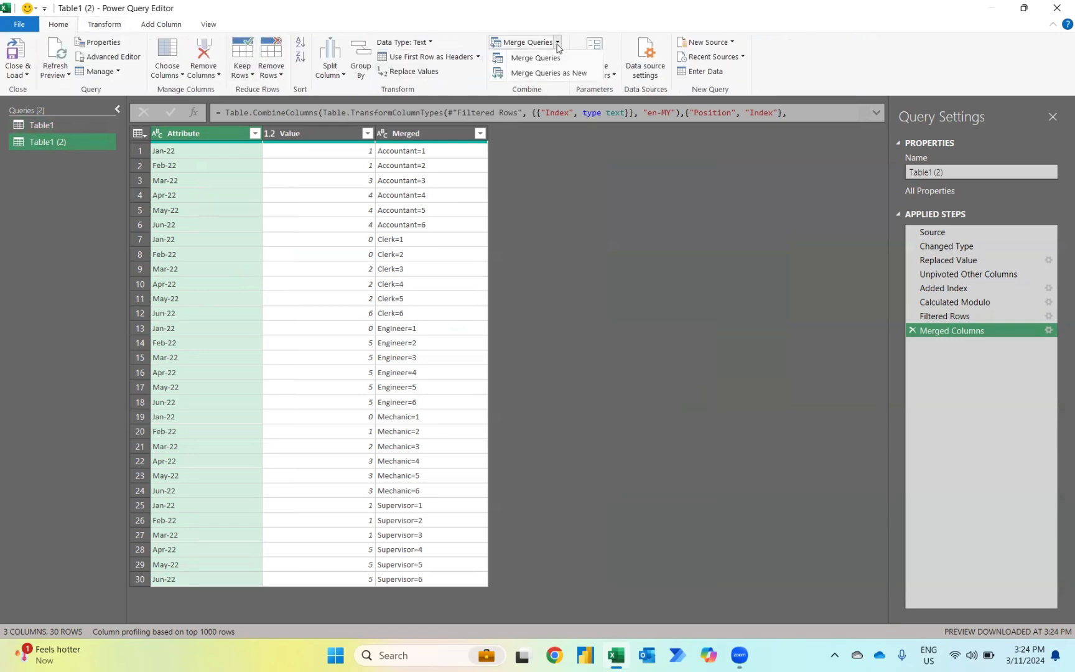
{"action": "left_click", "coordinate": [527, 74]}
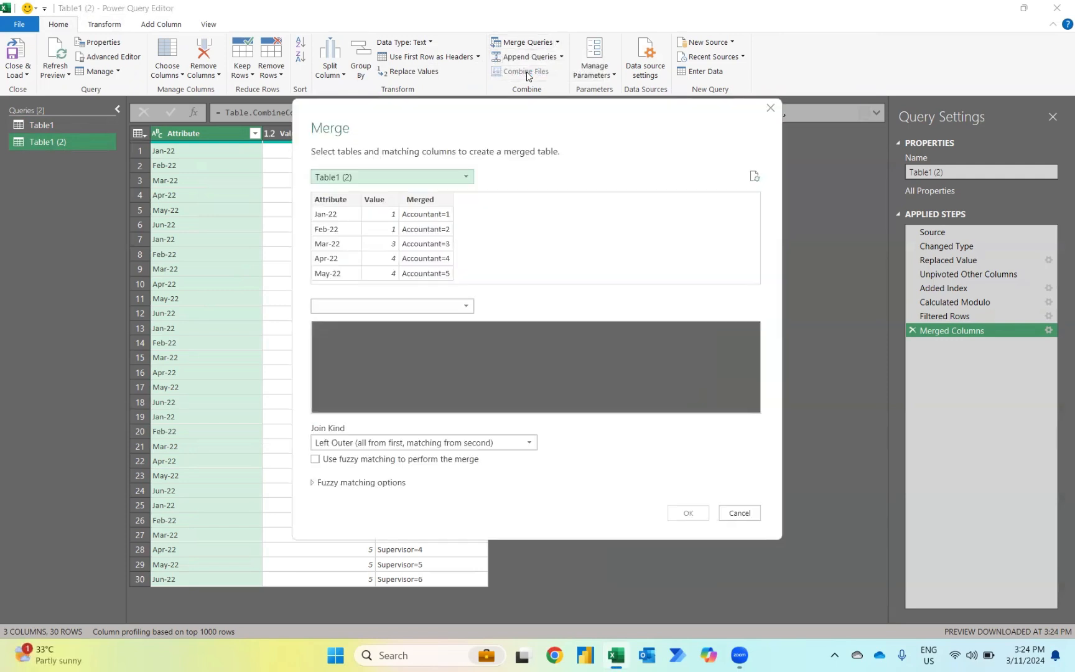
{"action": "left_click", "coordinate": [386, 176]}
{"action": "left_click", "coordinate": [347, 191]}
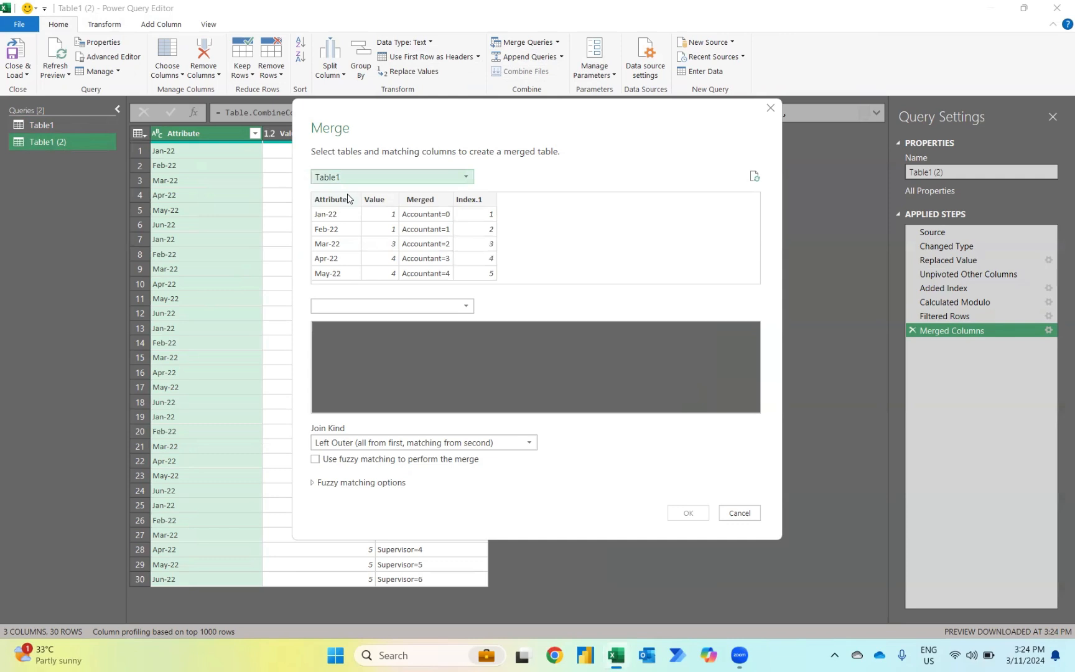
{"action": "left_click", "coordinate": [364, 308]}
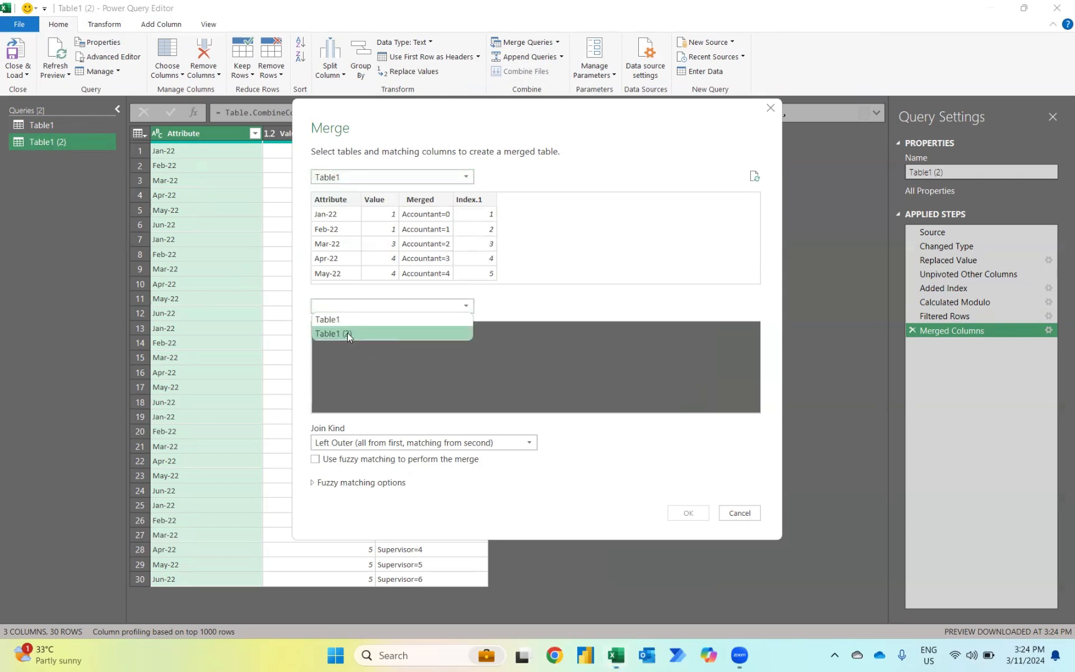
{"action": "left_click", "coordinate": [348, 334]}
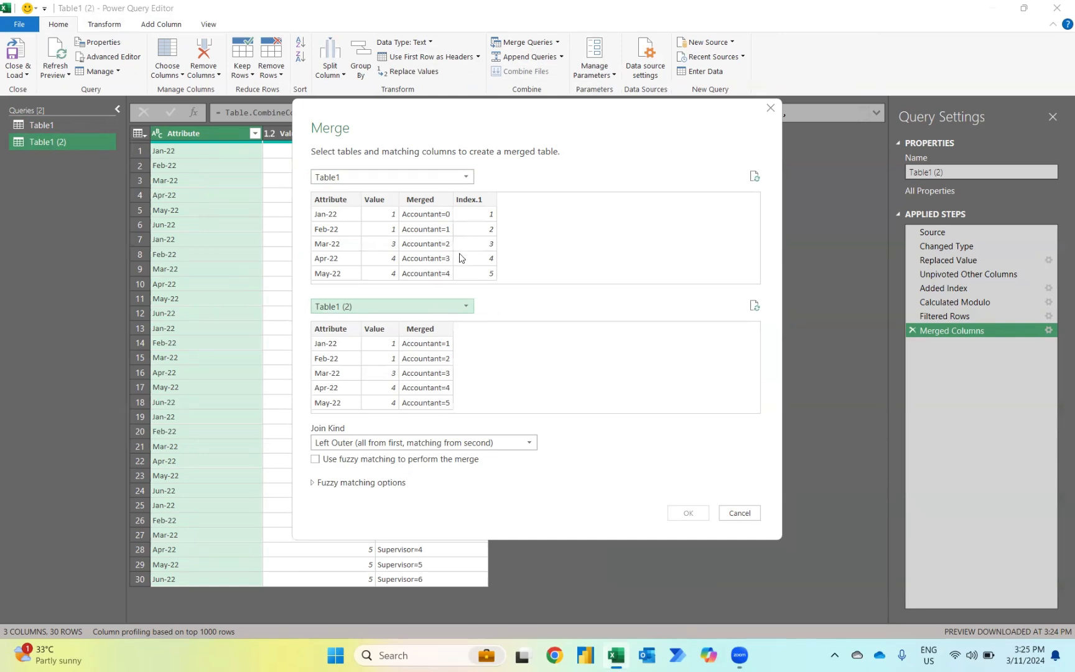
{"action": "left_click", "coordinate": [426, 200]}
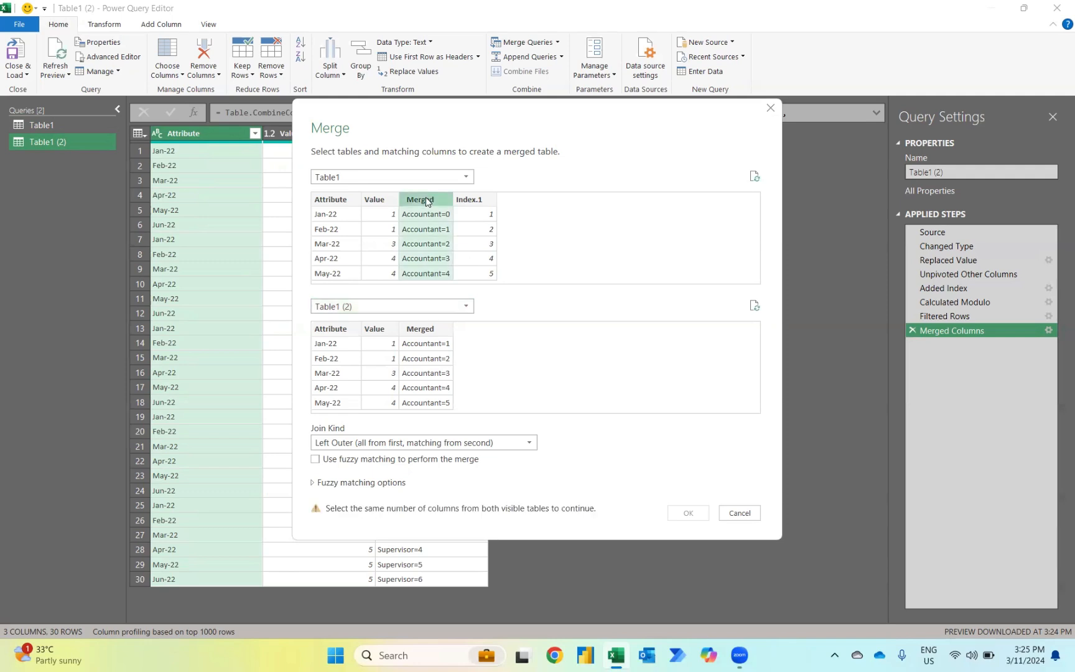
{"action": "left_click", "coordinate": [437, 331]}
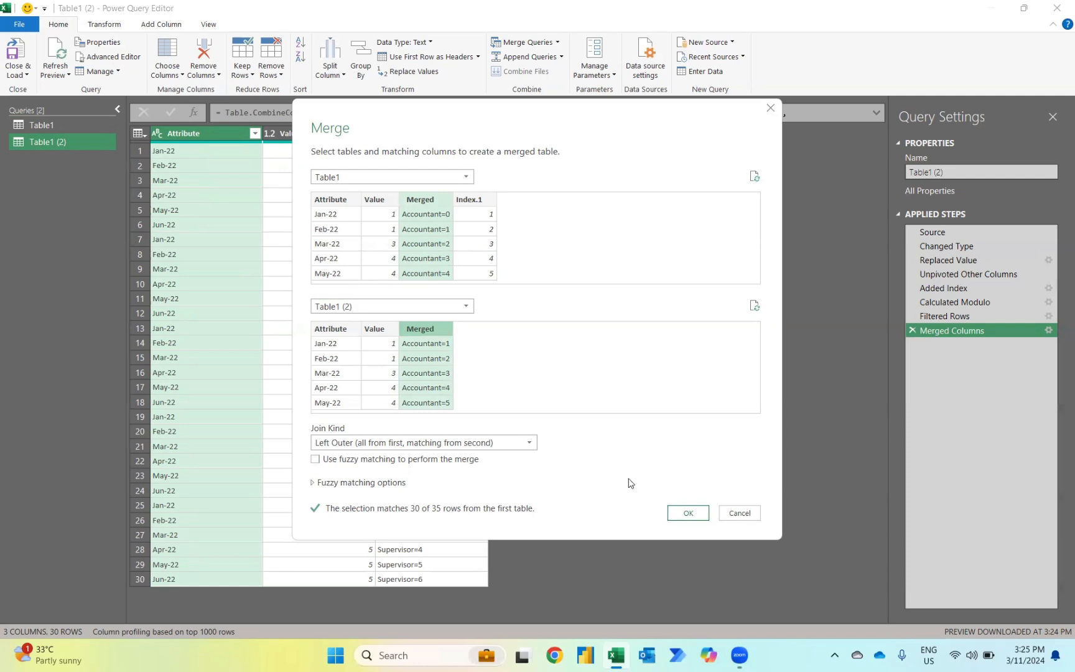
{"action": "left_click", "coordinate": [687, 512]}
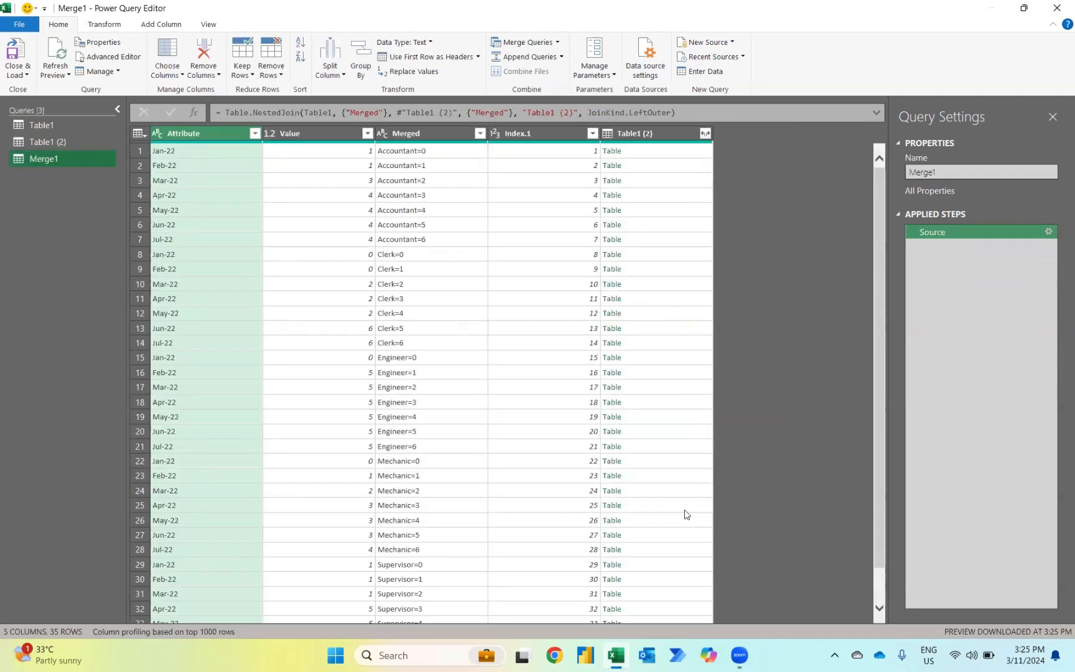
Step: Expand the nested Table1 (2) column to all its columns without using the original column name as prefix
{"action": "left_click", "coordinate": [708, 136]}
{"action": "left_click", "coordinate": [708, 135]}
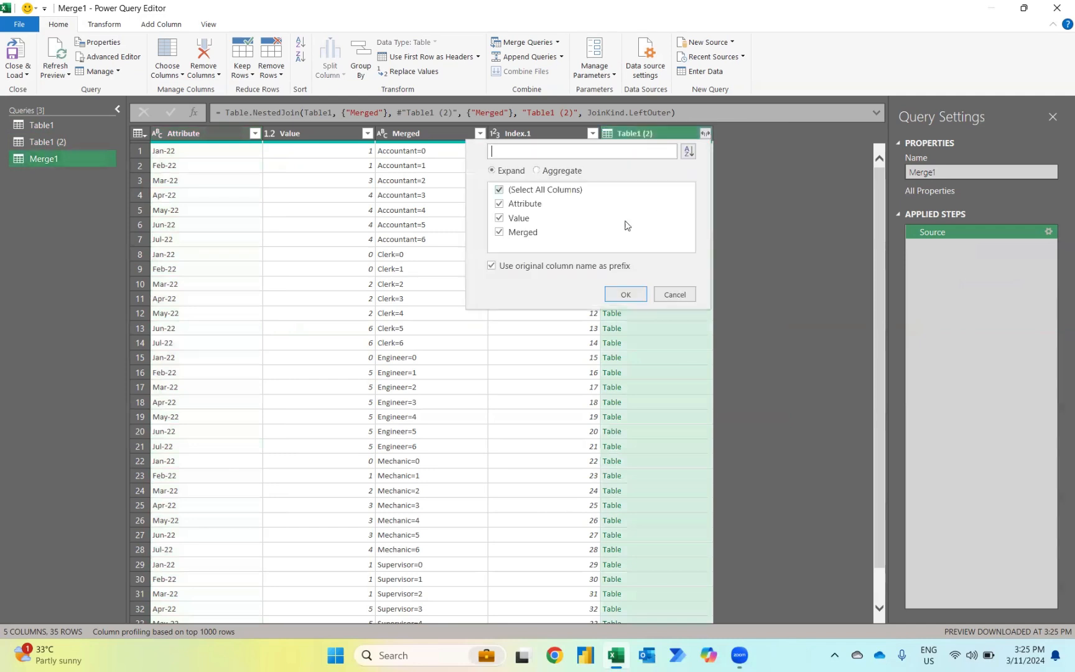
{"action": "left_click", "coordinate": [572, 268]}
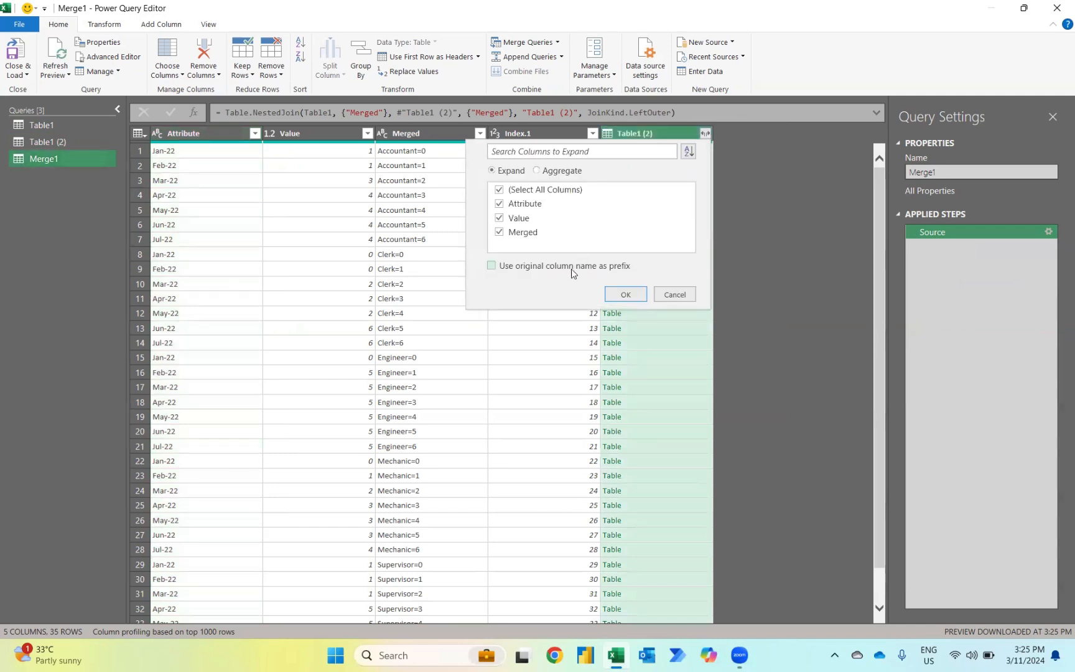
{"action": "left_click", "coordinate": [626, 294]}
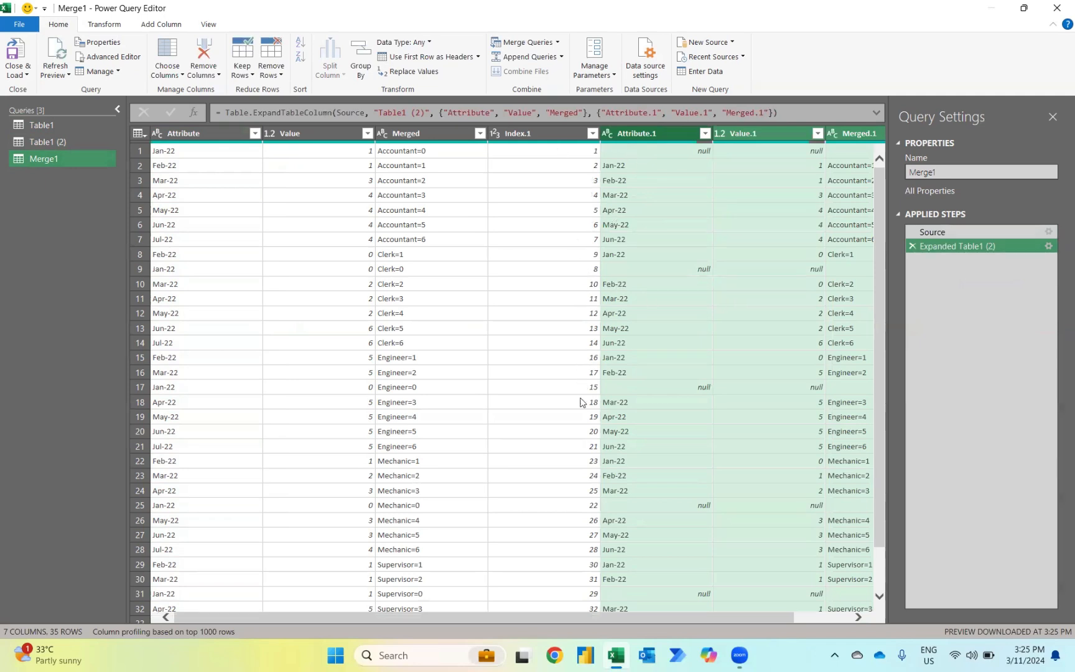
Step: Sort the merged query ascending by Index.1 and move the Value.1 column directly after Value
{"action": "left_click", "coordinate": [594, 135]}
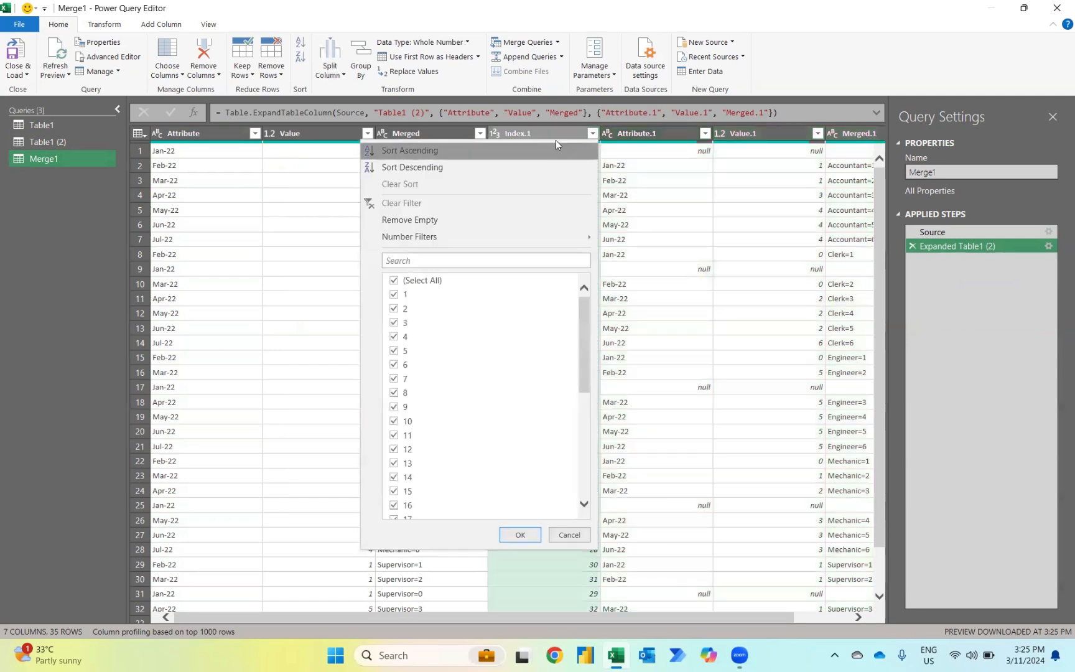
{"action": "left_click", "coordinate": [396, 150]}
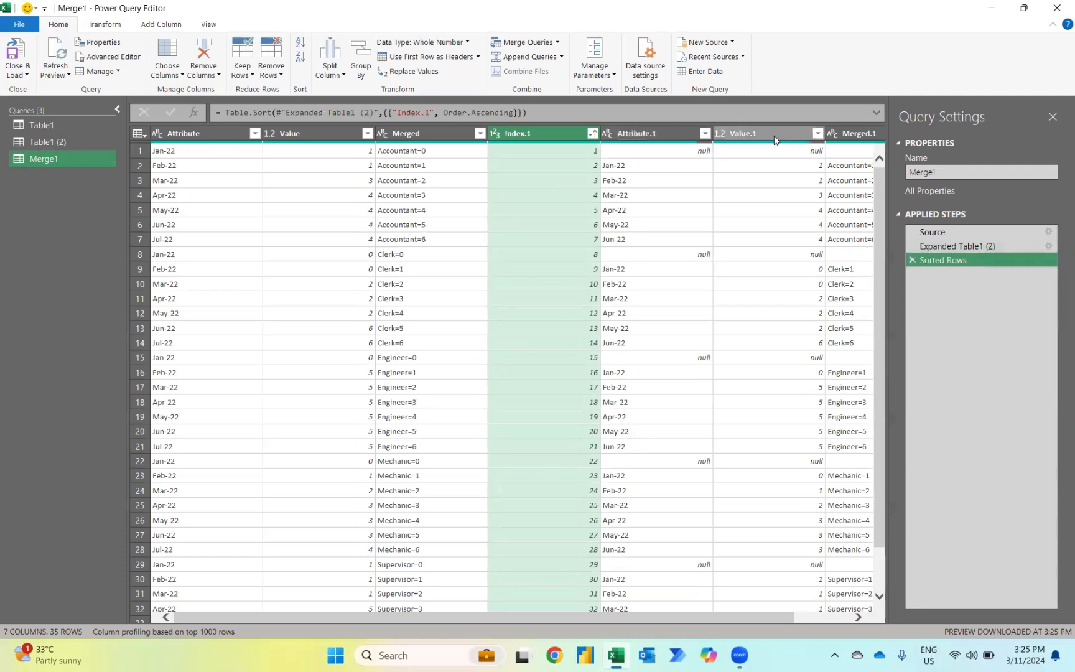
{"action": "left_click_drag", "start_coordinate": [760, 134], "coordinate": [367, 135]}
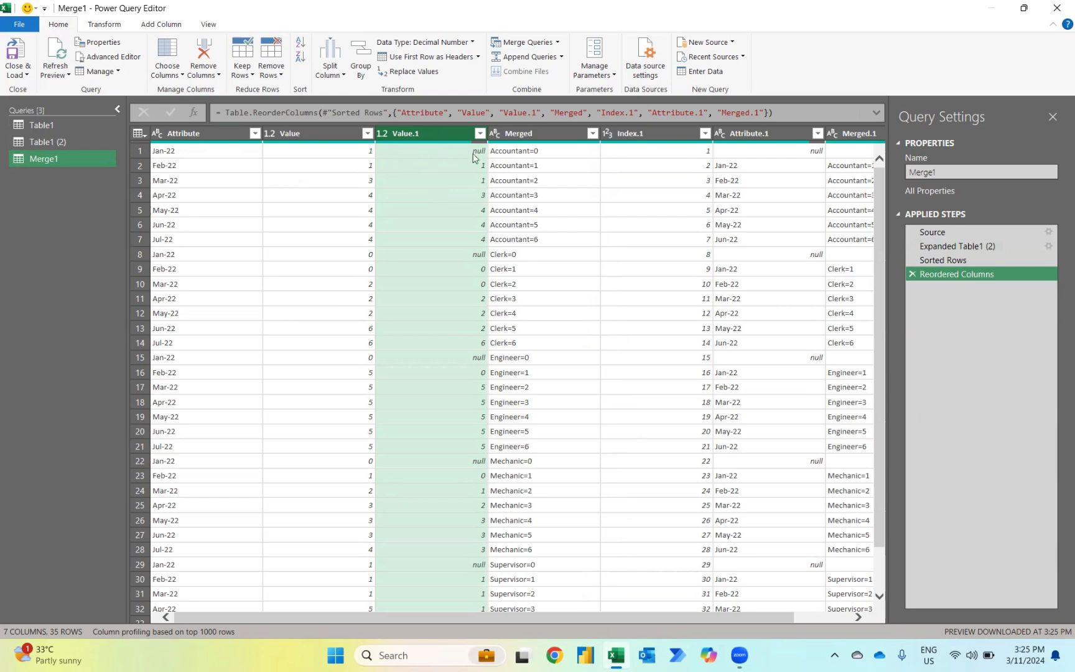
Step: Replace null with 0 in the Value.1 column
{"action": "left_click", "coordinate": [109, 24]}
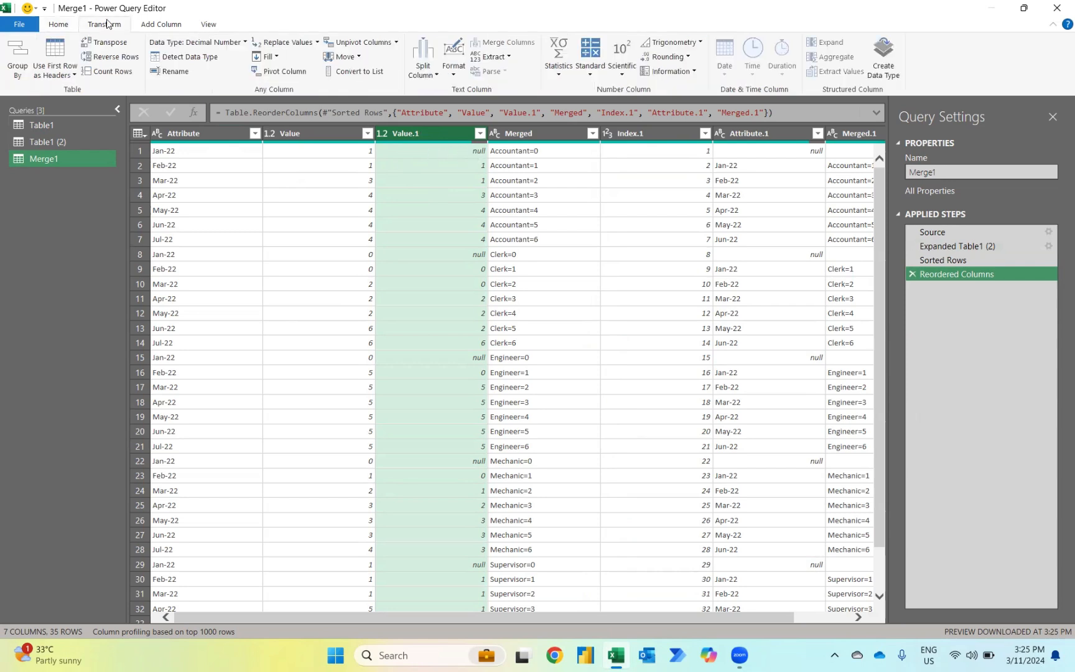
{"action": "left_click", "coordinate": [279, 41]}
{"action": "type", "text": "nul"}
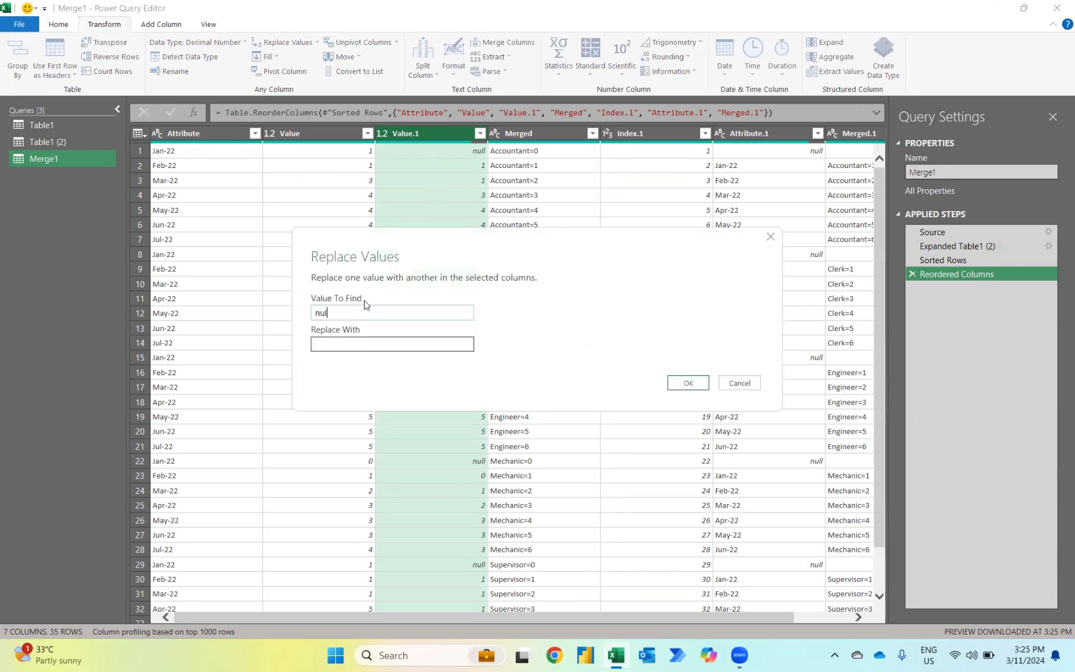
{"action": "type", "text": "l"}
{"action": "key", "text": "Tab"}
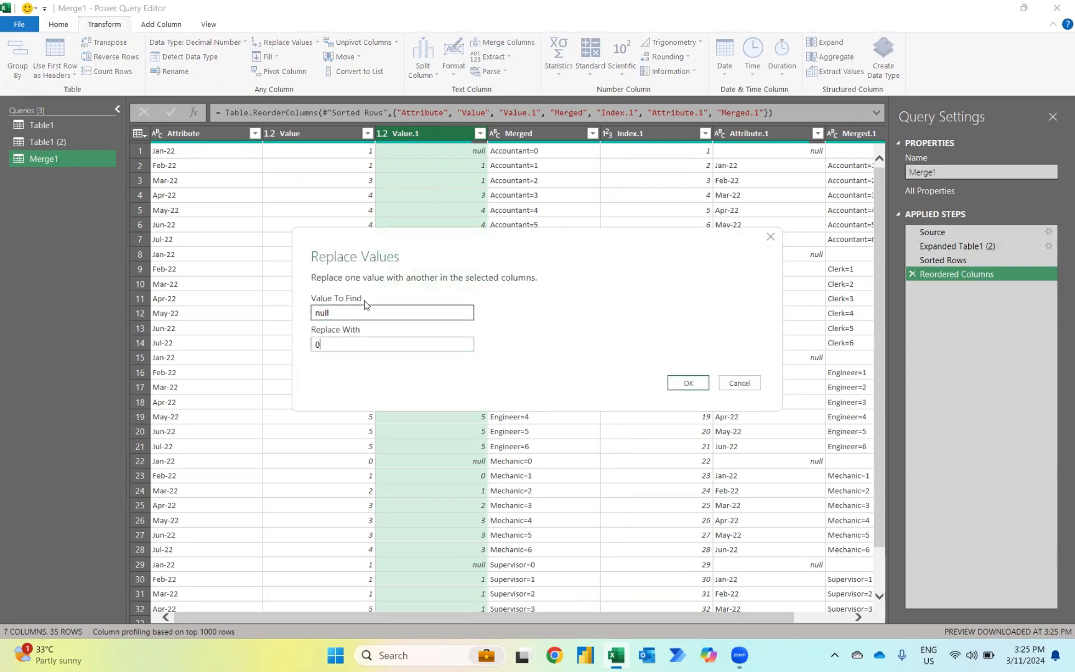
{"action": "left_click", "coordinate": [690, 382]}
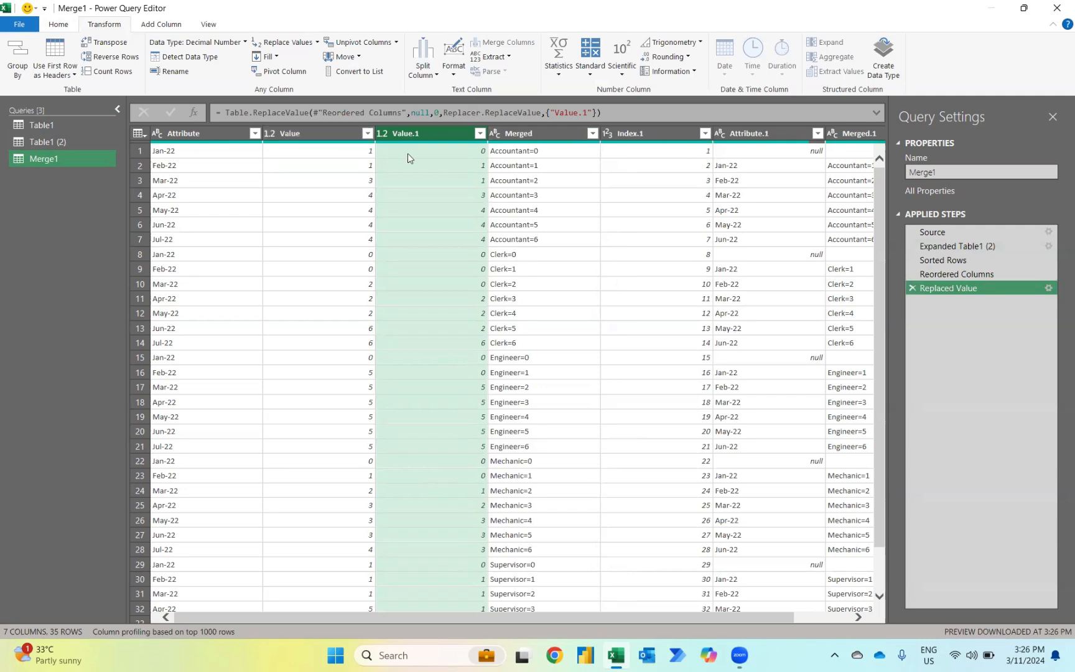
Step: Add a column that subtracts Value.1 from Value, and place it directly after the Attribute column
{"action": "left_click", "coordinate": [317, 132]}
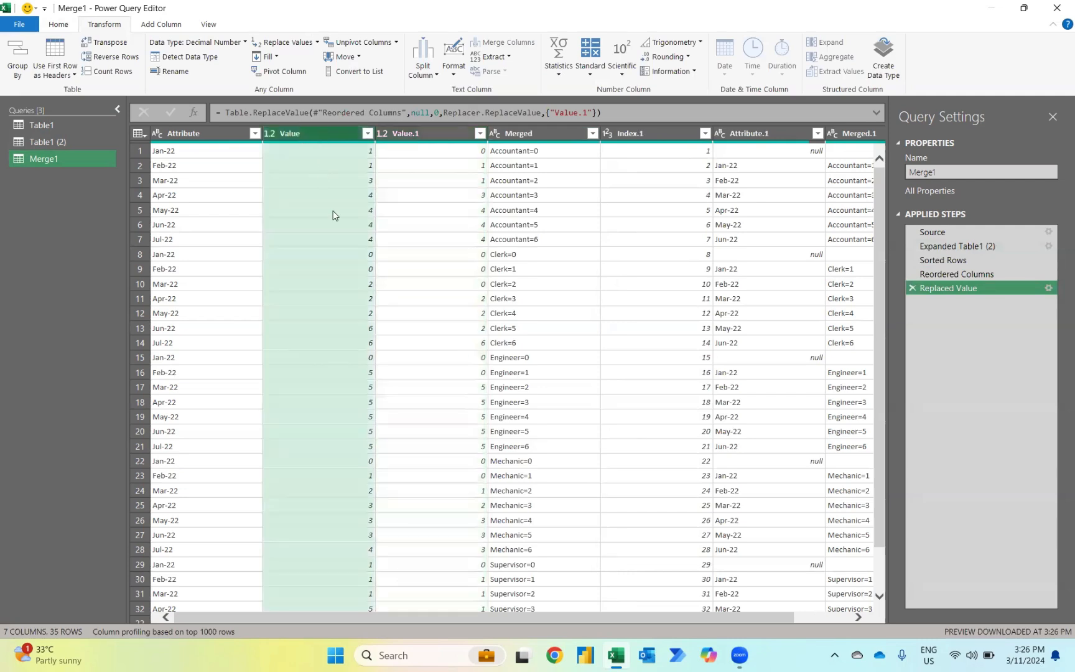
{"action": "left_click", "coordinate": [412, 127], "text": "ctrl"}
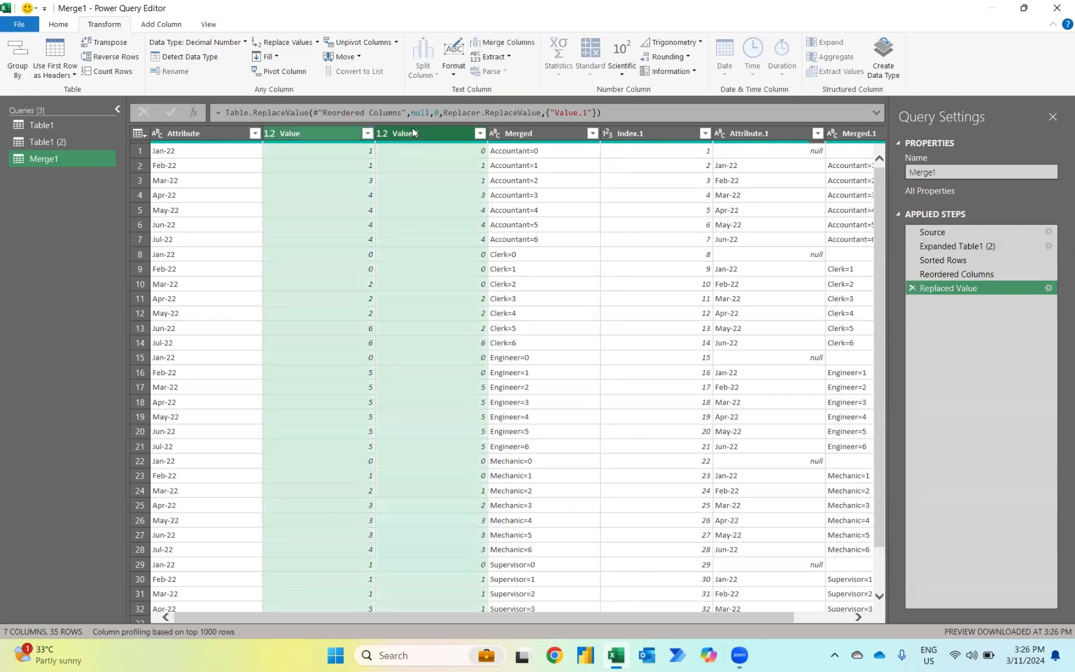
{"action": "left_click", "coordinate": [161, 24]}
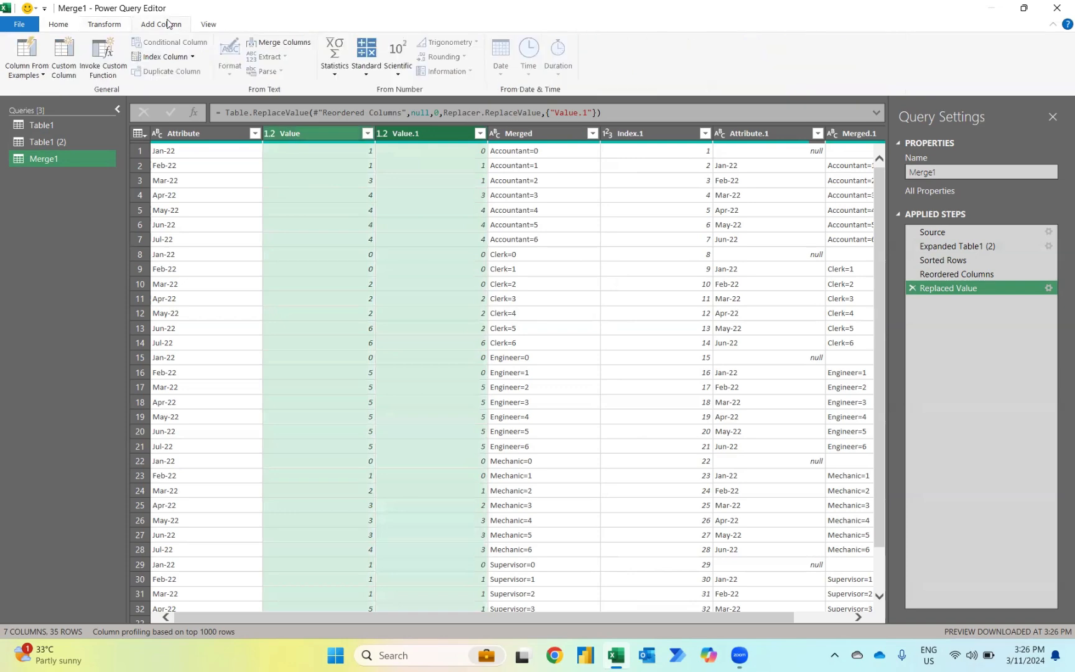
{"action": "left_click", "coordinate": [373, 75]}
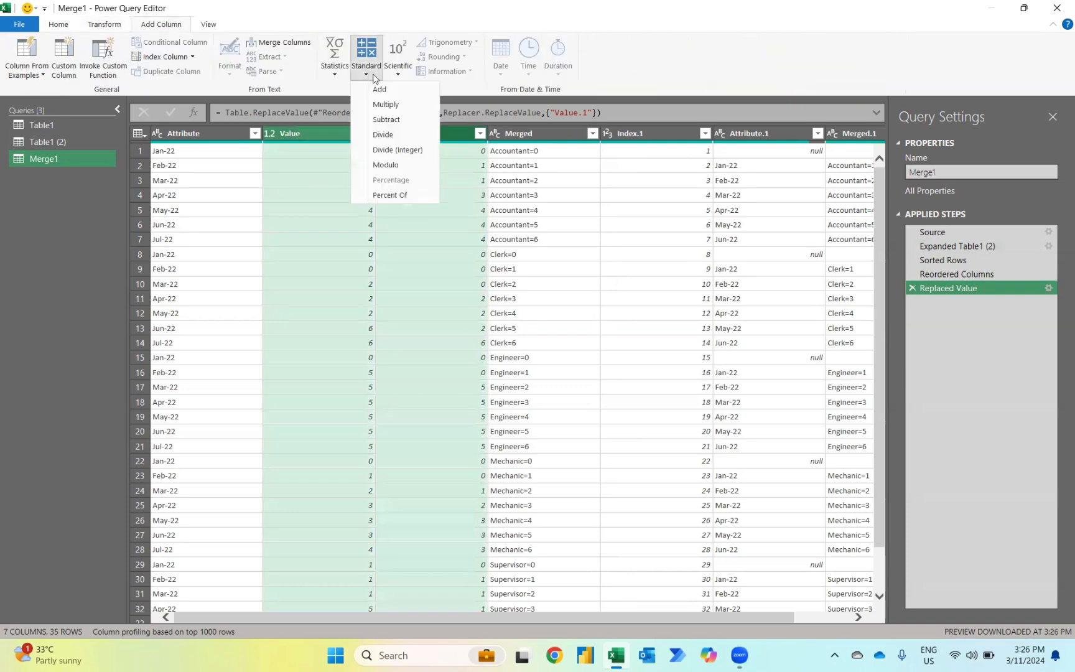
{"action": "left_click", "coordinate": [388, 123]}
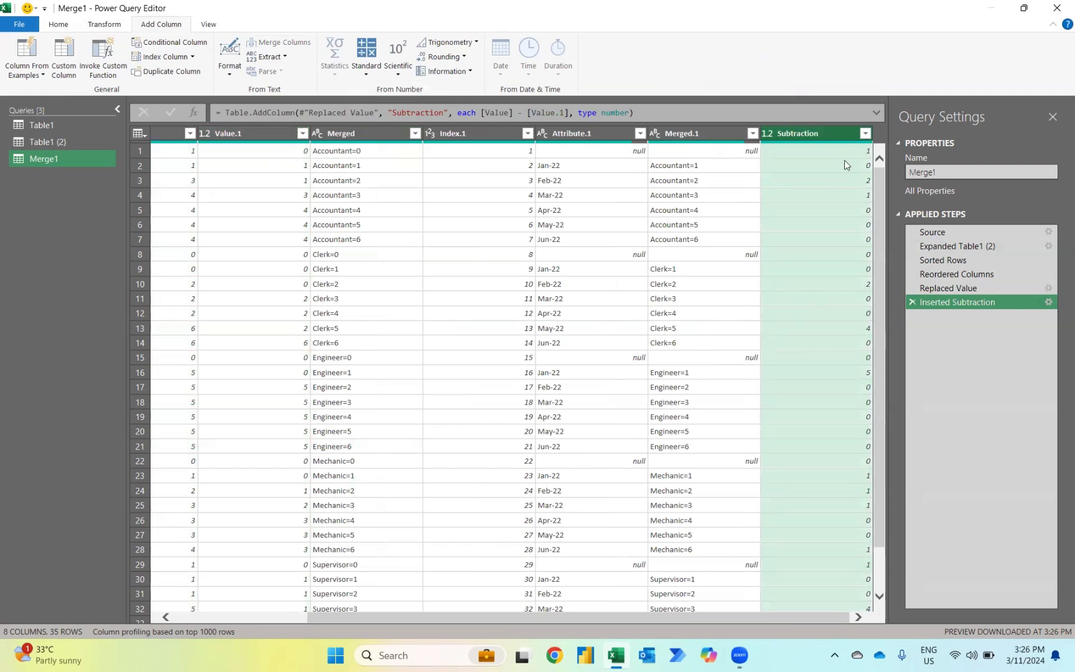
{"action": "left_click_drag", "start_coordinate": [833, 132], "coordinate": [171, 129]}
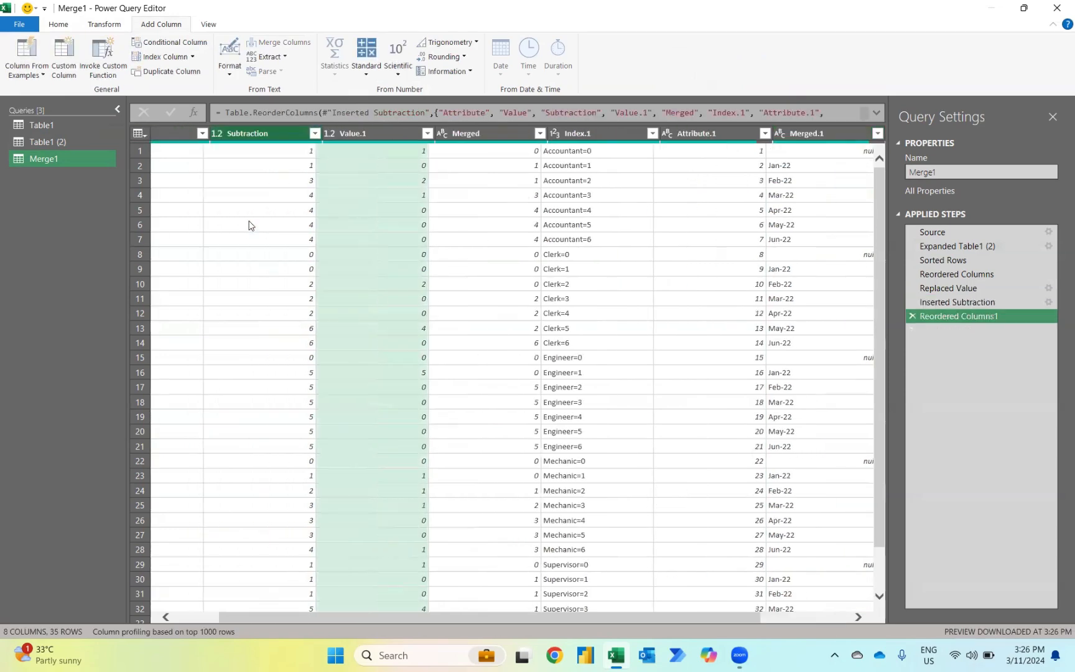
{"action": "left_click_drag", "start_coordinate": [410, 132], "coordinate": [276, 128]}
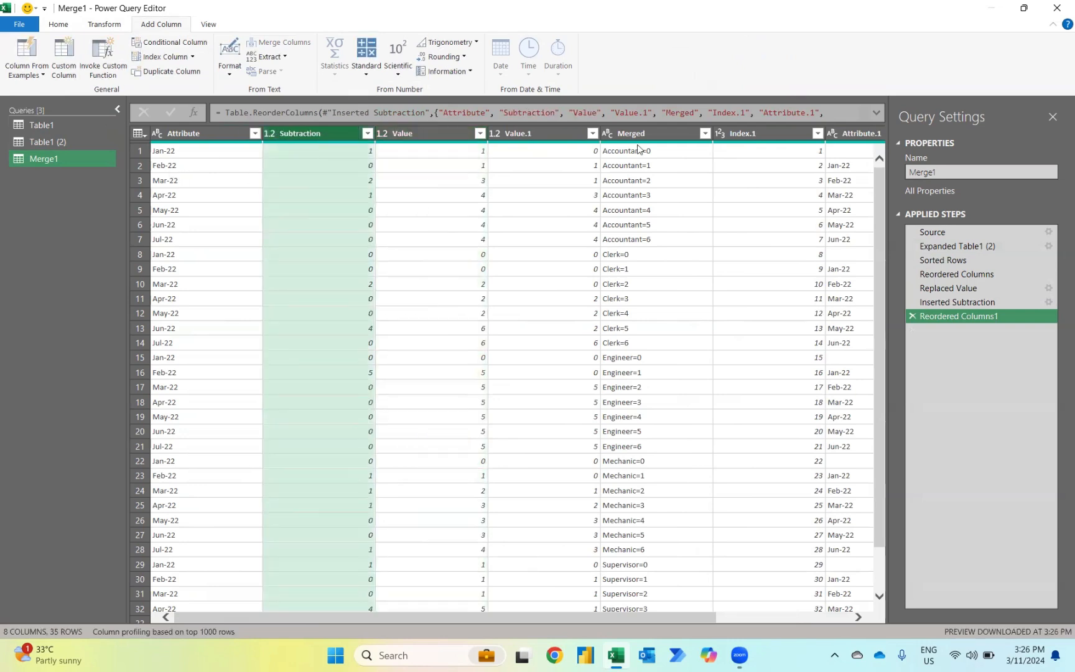
Step: Split the Merged column by the equals sign at each occurrence of the delimiter
{"action": "left_click", "coordinate": [660, 129]}
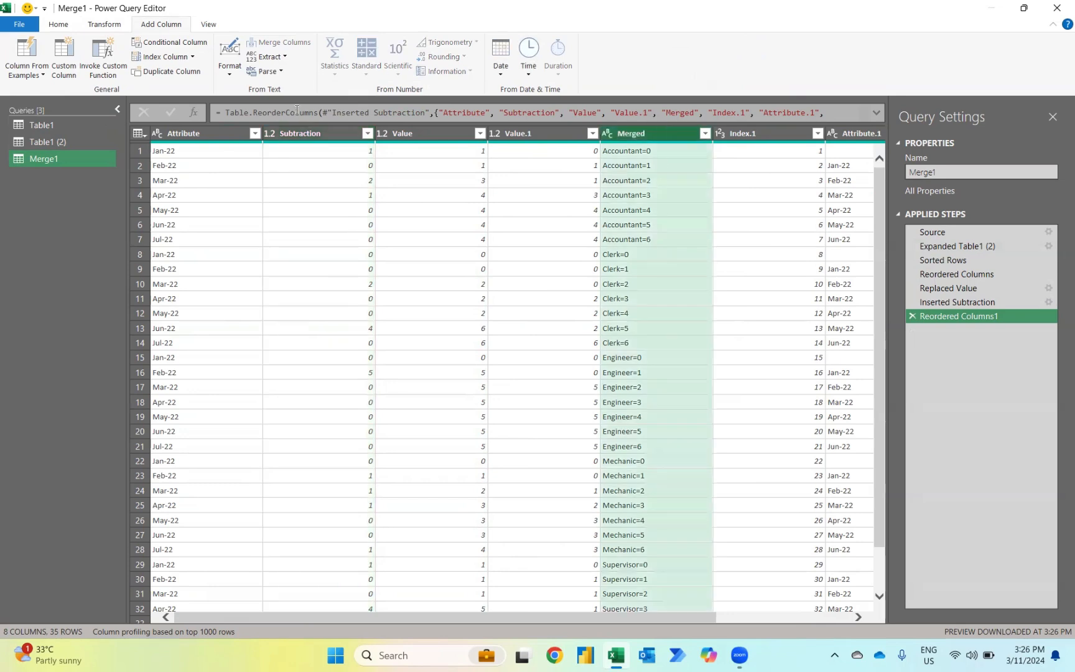
{"action": "right_click", "coordinate": [645, 134]}
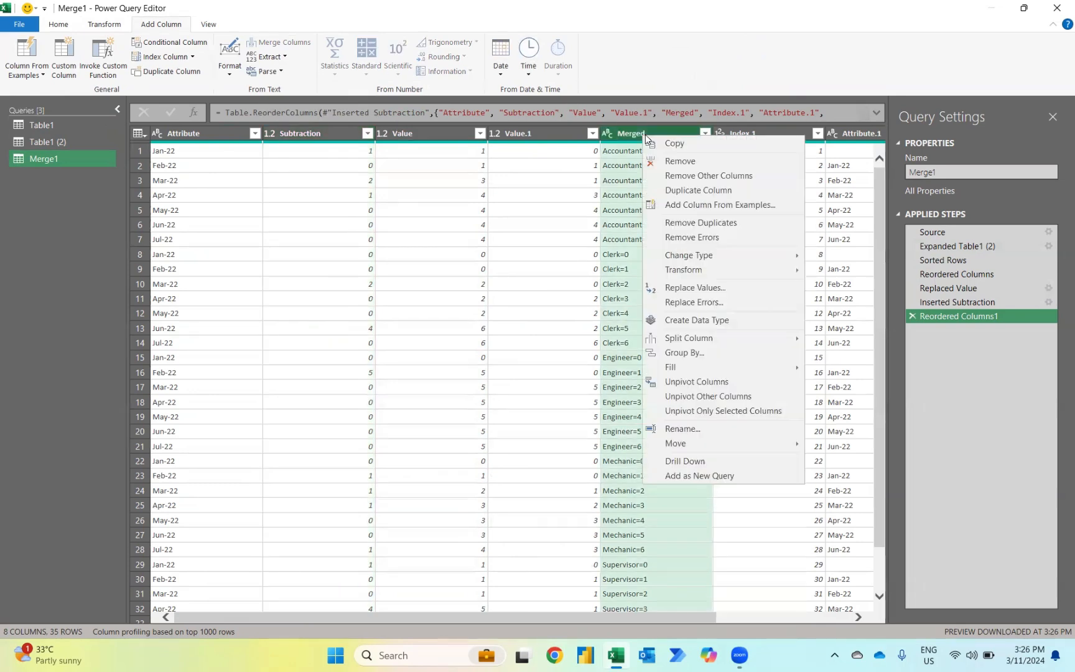
{"action": "mouse_move", "coordinate": [663, 339]}
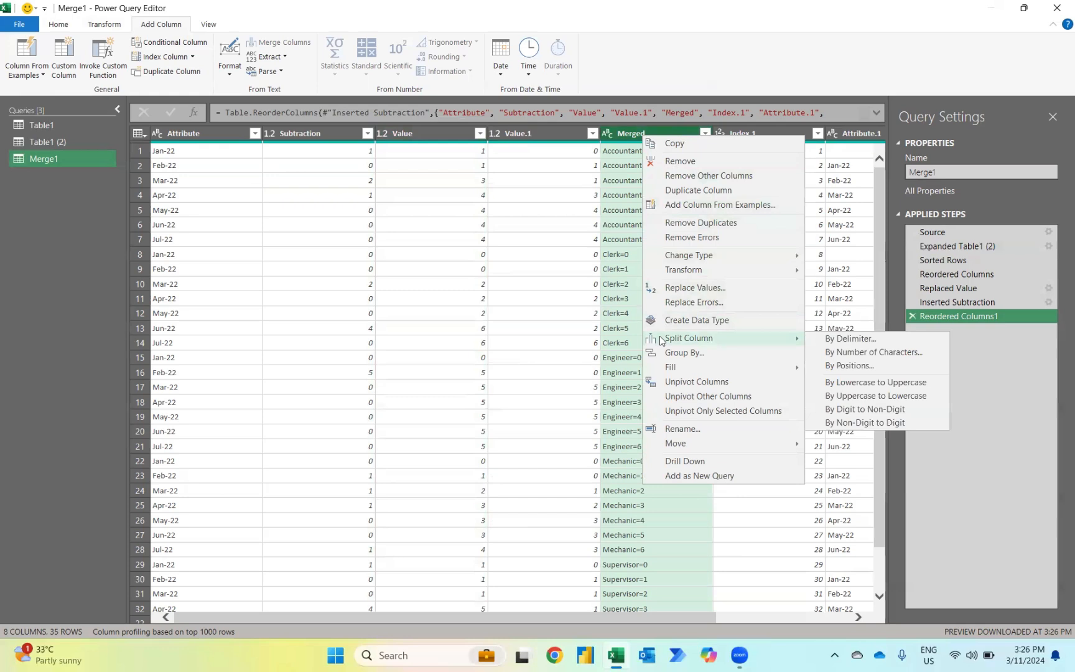
{"action": "left_click", "coordinate": [843, 340]}
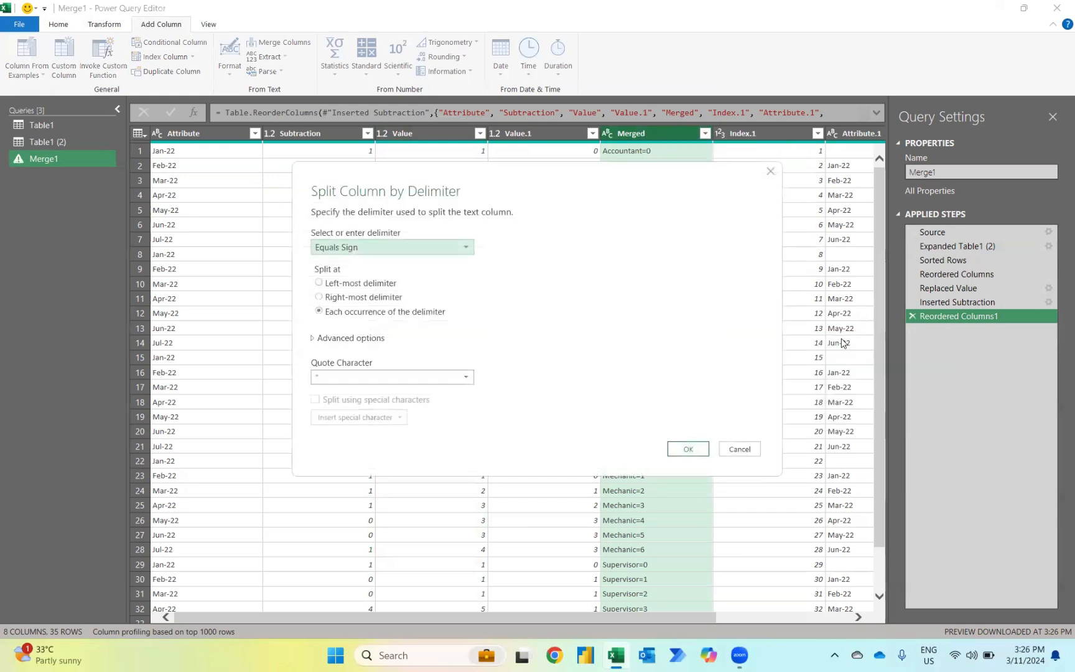
{"action": "left_click", "coordinate": [687, 450]}
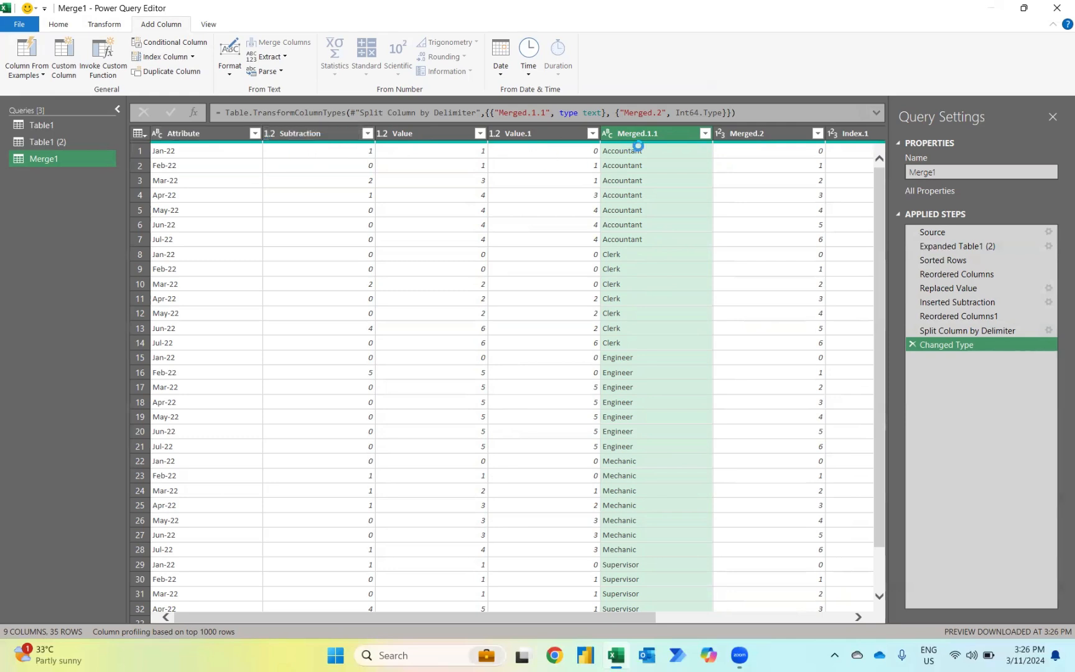
Step: Keep only the Attribute, Subtraction and Merged.1.1 columns in the merged query
{"action": "left_click", "coordinate": [60, 26]}
{"action": "left_click", "coordinate": [173, 72]}
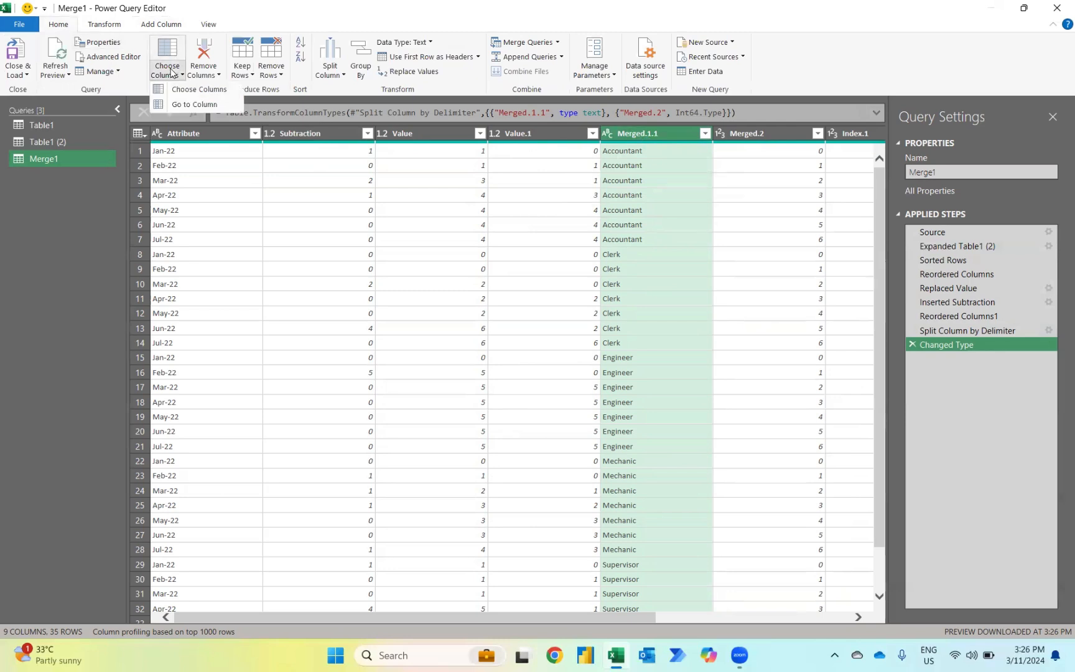
{"action": "left_click", "coordinate": [198, 90]}
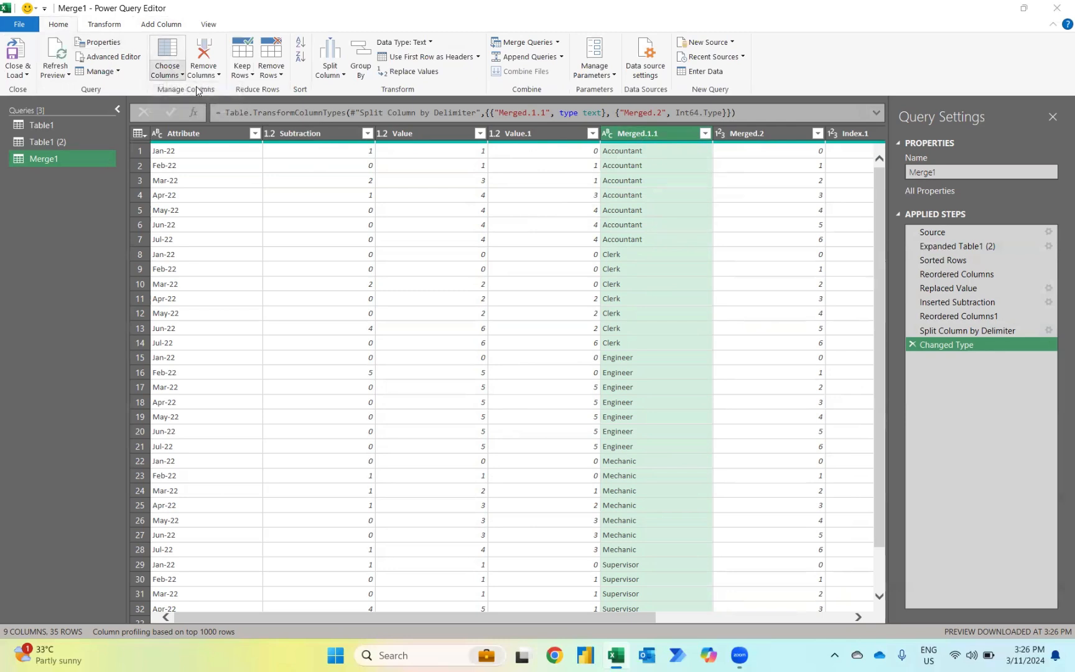
{"action": "left_click", "coordinate": [448, 195]}
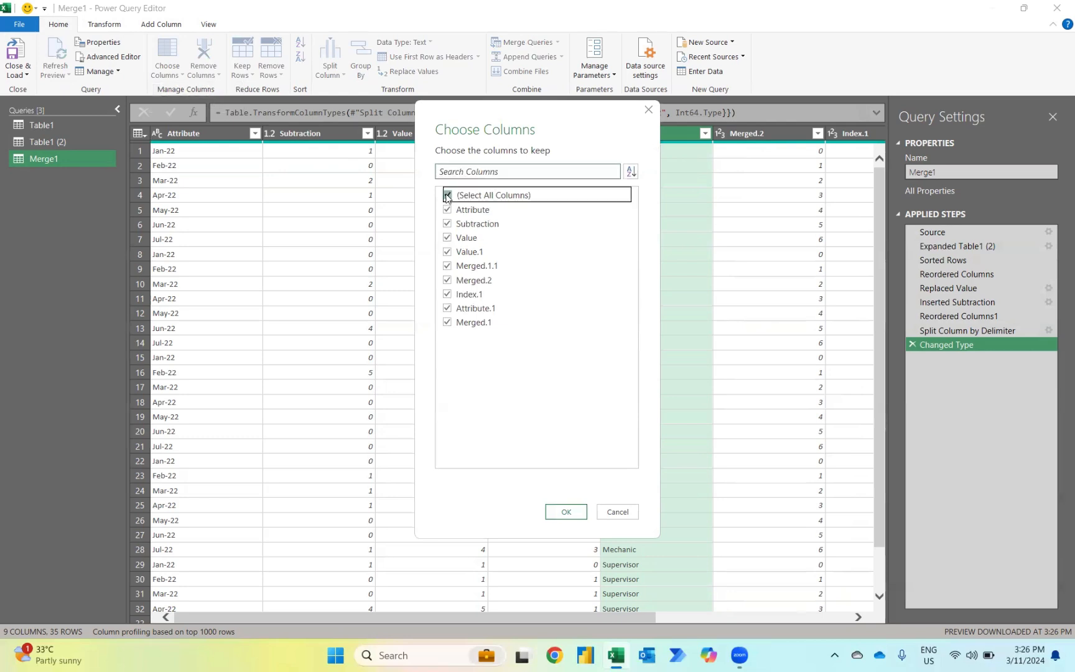
{"action": "left_click", "coordinate": [446, 210]}
{"action": "left_click", "coordinate": [447, 223]}
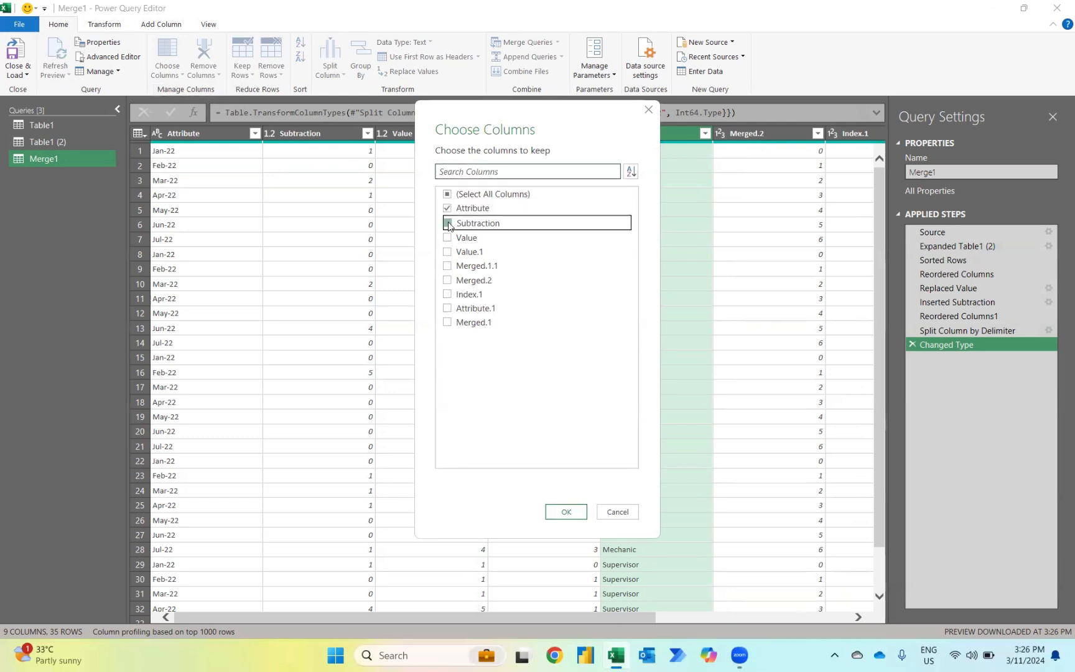
{"action": "left_click", "coordinate": [447, 266]}
{"action": "left_click", "coordinate": [565, 512]}
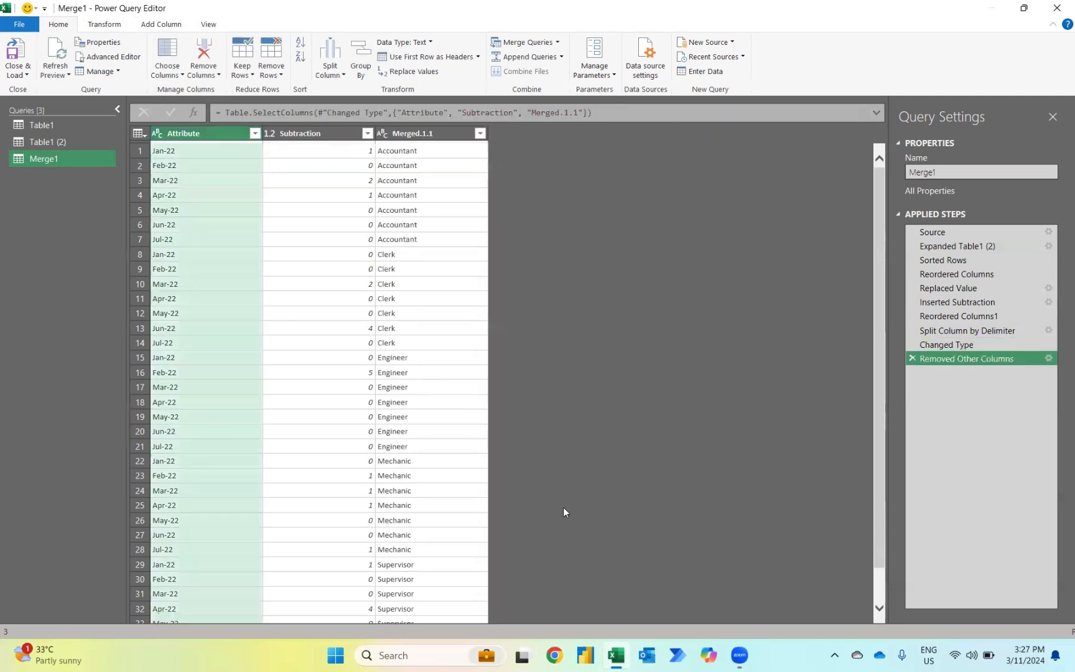
Step: Move the Merged.1.1 column in front of Attribute and rename it Position
{"action": "left_click", "coordinate": [421, 138]}
{"action": "left_click_drag", "start_coordinate": [421, 140], "coordinate": [199, 133]}
{"action": "double_click", "coordinate": [202, 134]}
{"action": "type", "text": "P"}
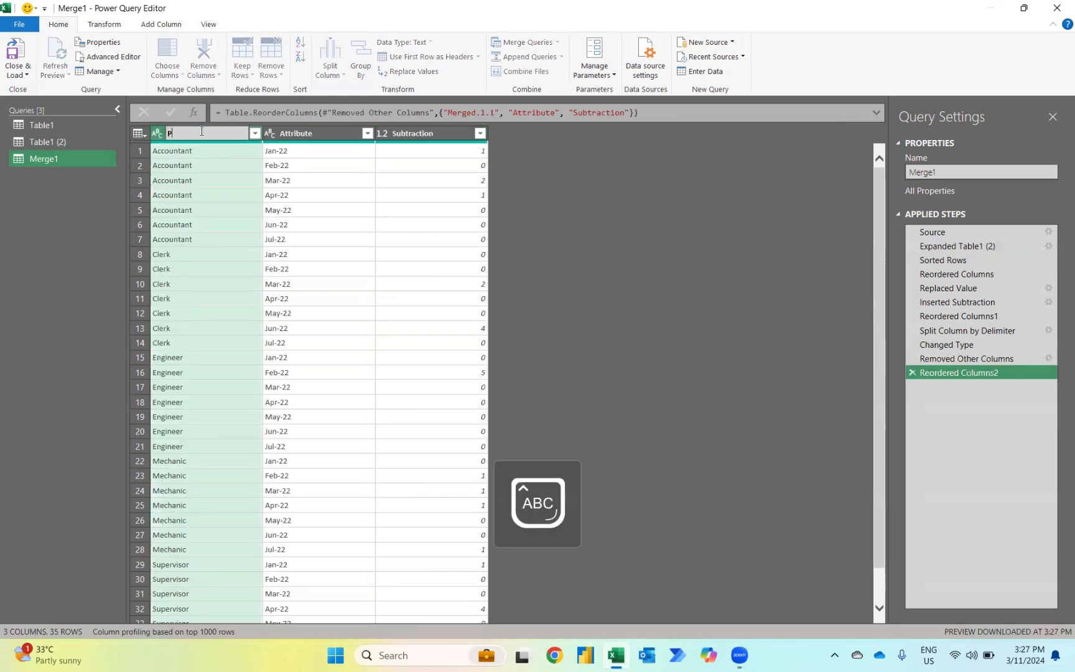
{"action": "type", "text": "osition"}
{"action": "key", "text": "Return"}
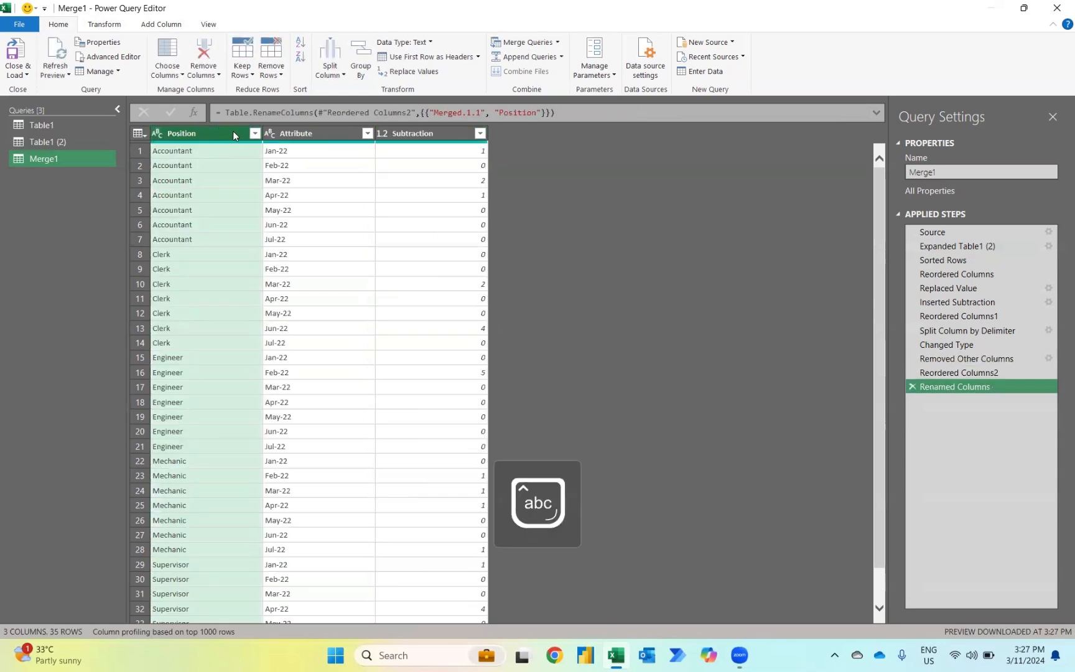
Step: Rename the Attribute column as Months and the Subtraction column as New Hire
{"action": "double_click", "coordinate": [285, 132]}
{"action": "type", "text": "Nonth"}
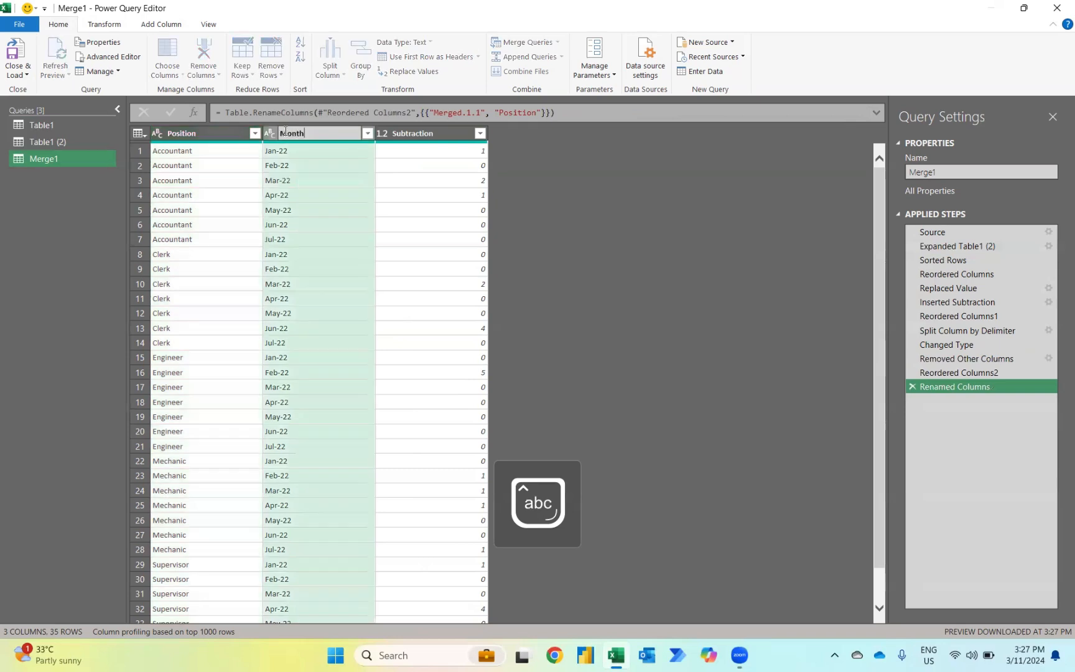
{"action": "type", "text": "s"}
{"action": "key", "text": "Return"}
{"action": "left_click", "coordinate": [420, 131]}
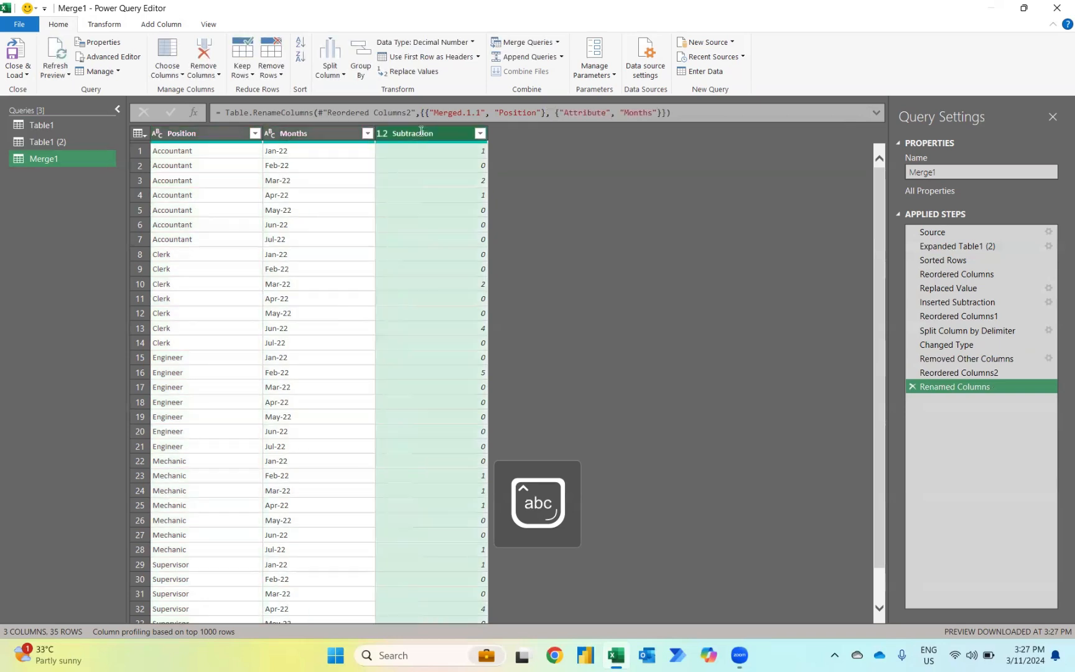
{"action": "double_click", "coordinate": [420, 131]}
{"action": "type", "text": "New Hir"}
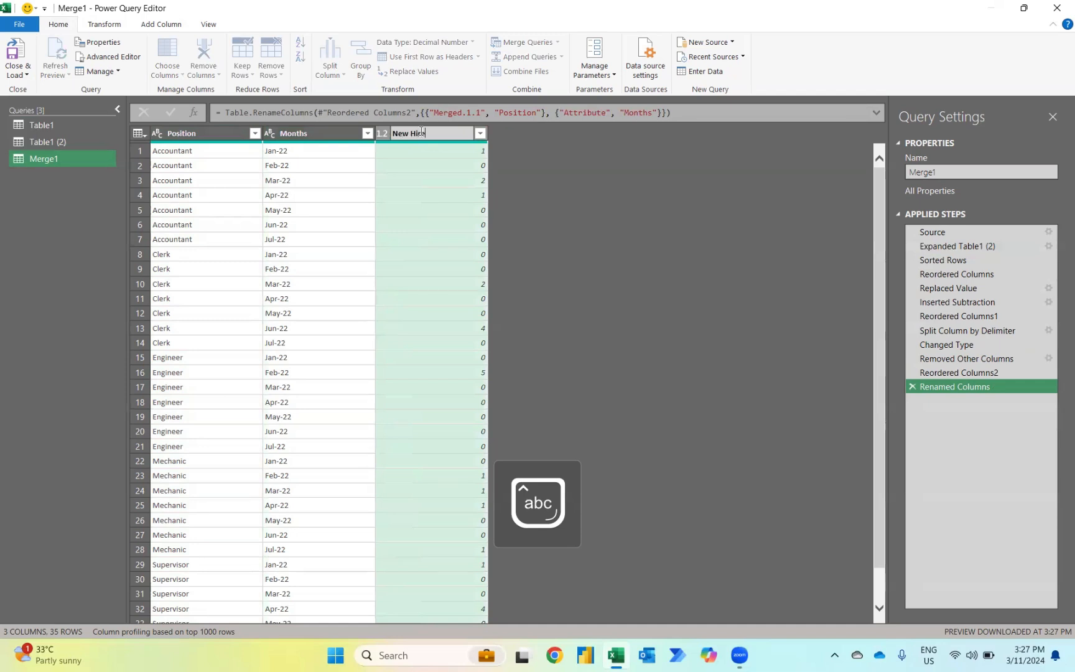
{"action": "type", "text": "e"}
{"action": "key", "text": "Return"}
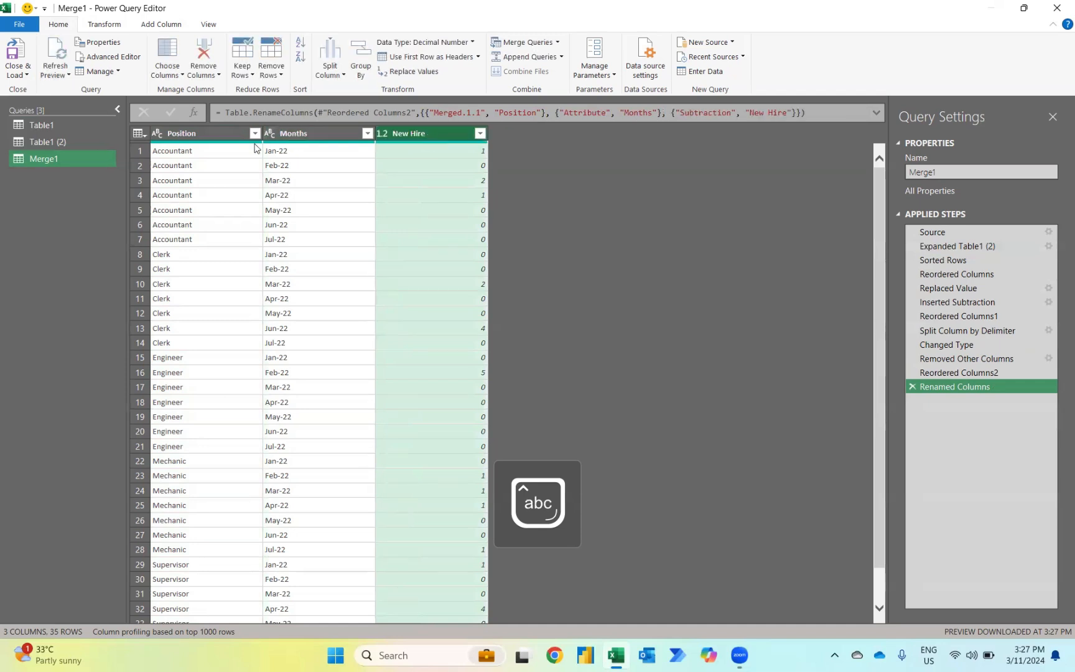
Step: Filter the rows to keep only those where New Hire is greater than 0
{"action": "left_click", "coordinate": [479, 133]}
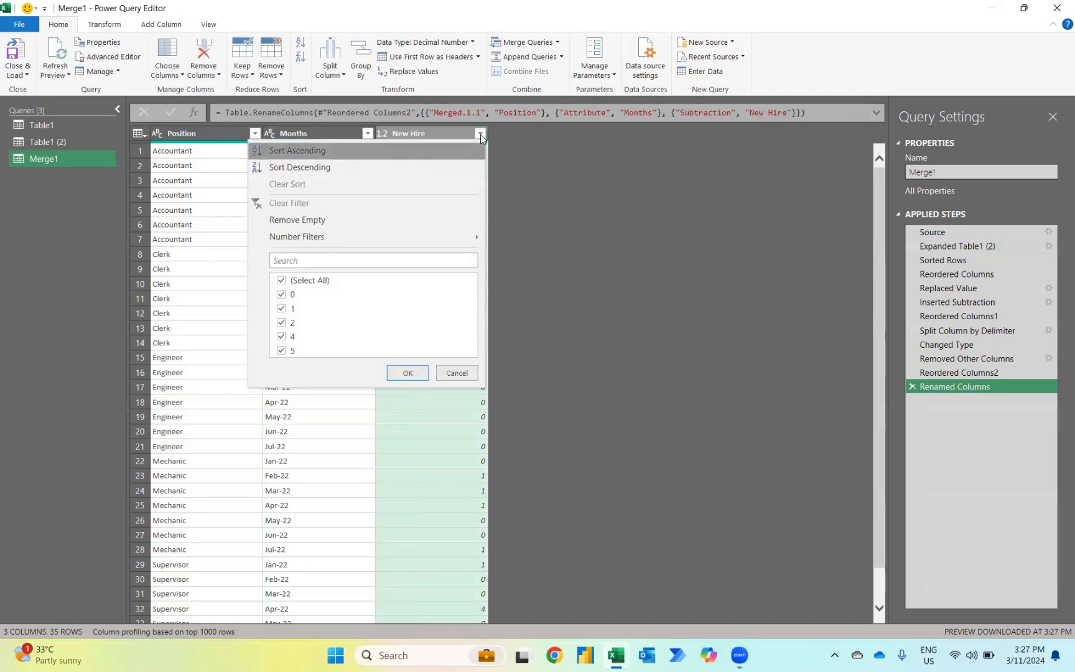
{"action": "mouse_move", "coordinate": [420, 234]}
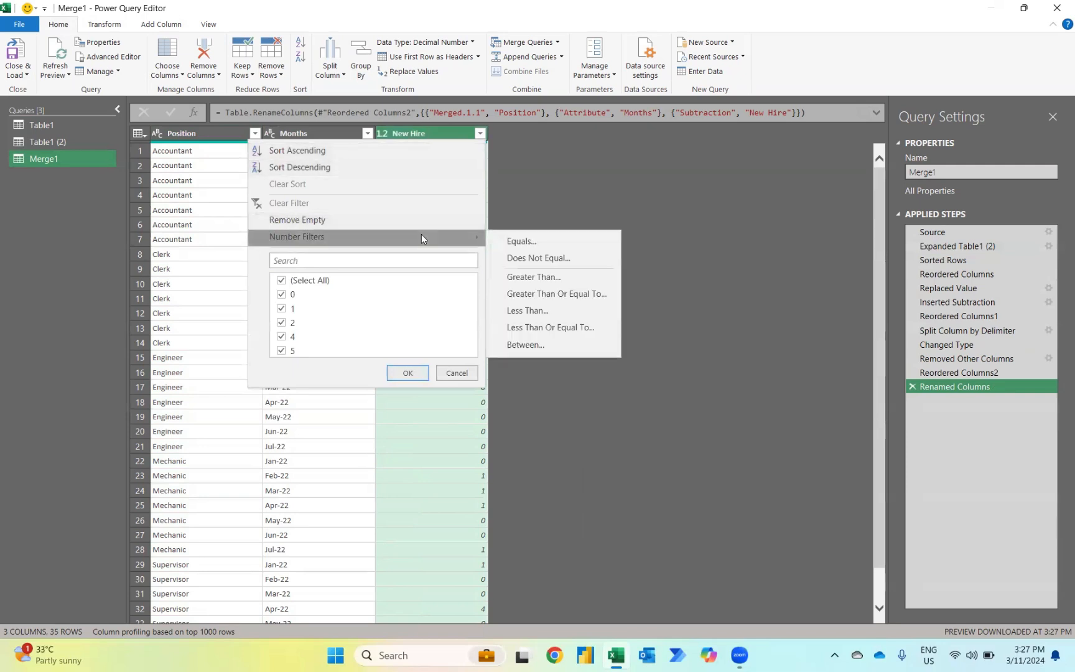
{"action": "left_click", "coordinate": [535, 283]}
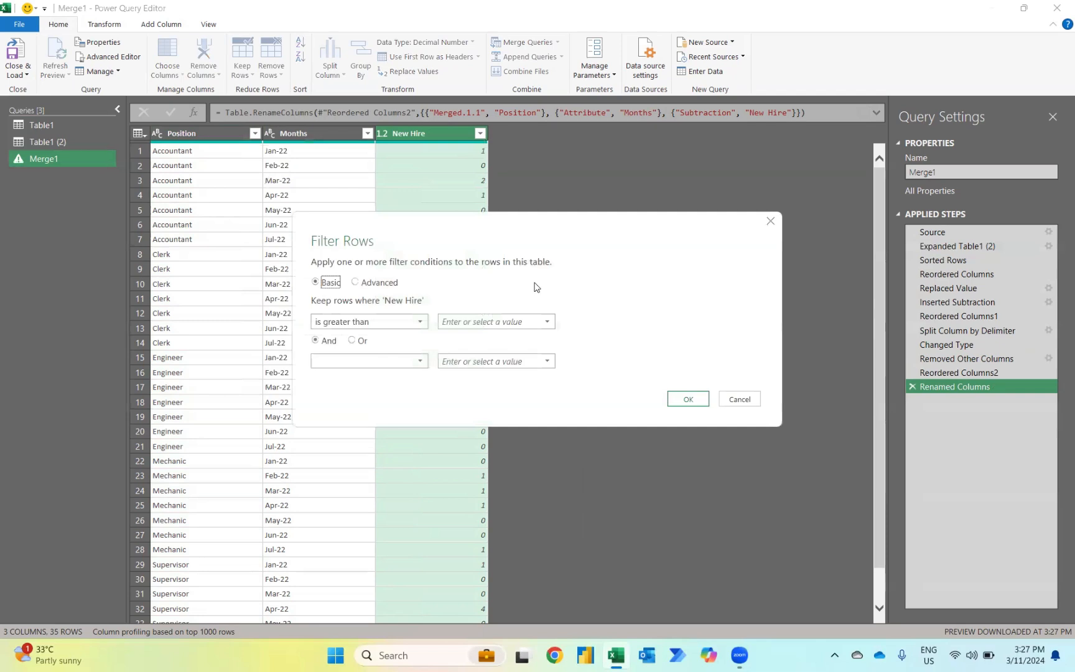
{"action": "left_click", "coordinate": [461, 321]}
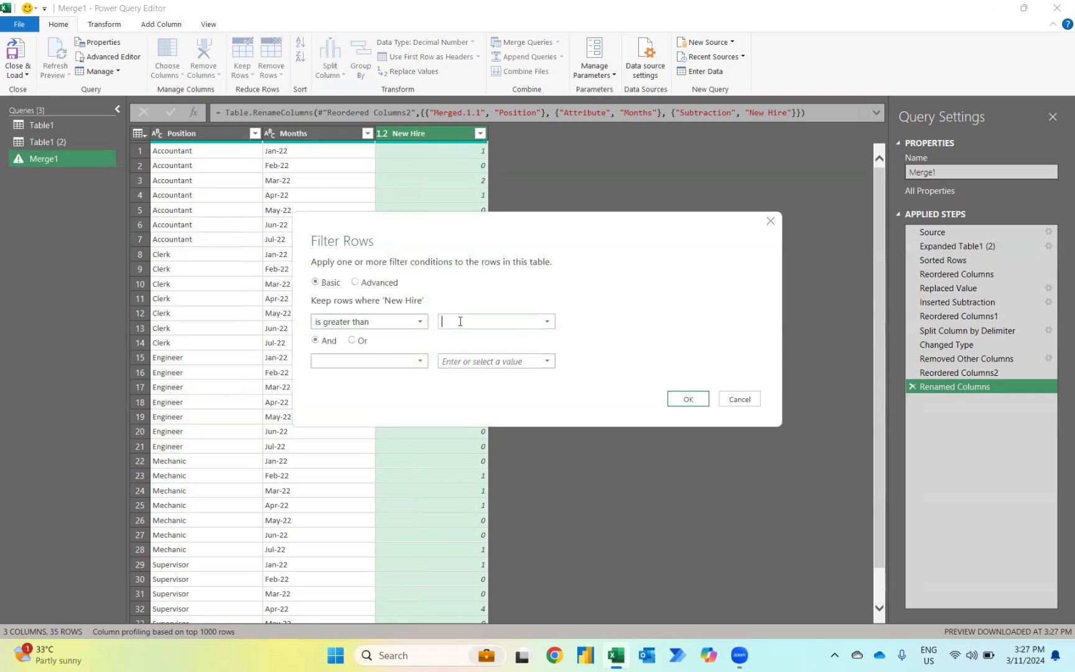
{"action": "left_click", "coordinate": [676, 401]}
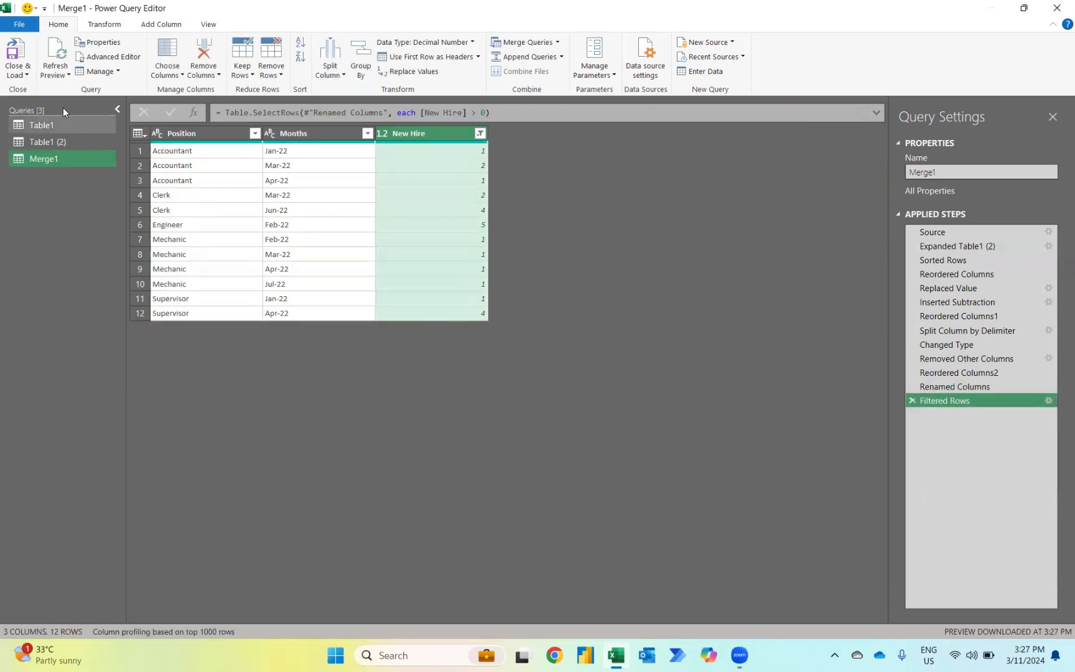
Step: Close the query editor and load the queries to the workbook as connections only
{"action": "left_click", "coordinate": [14, 71]}
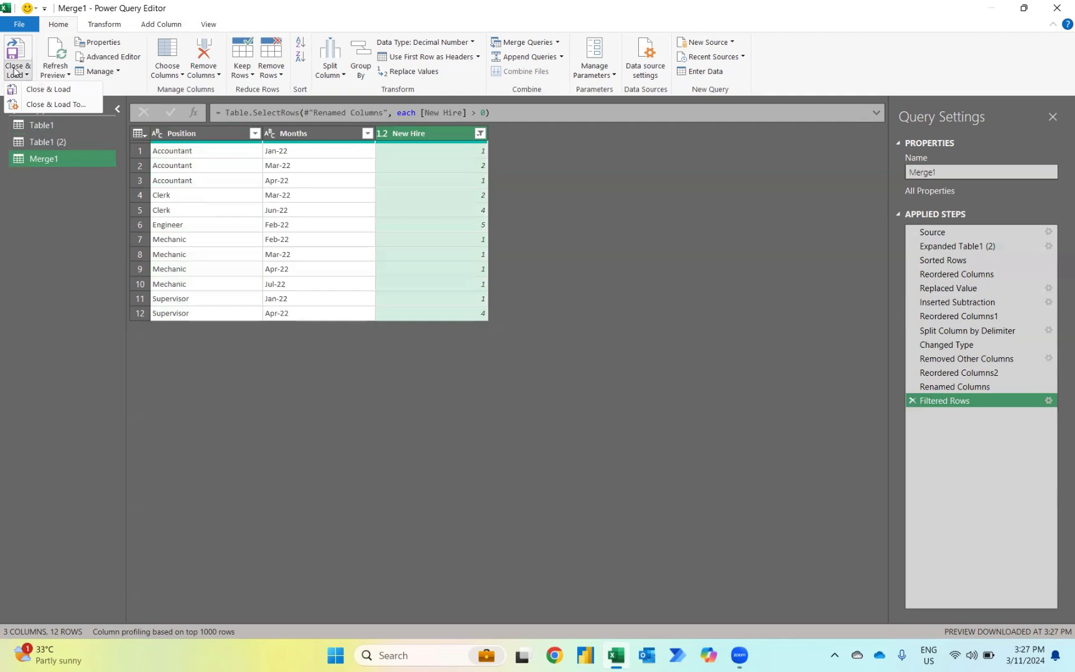
{"action": "left_click", "coordinate": [61, 106]}
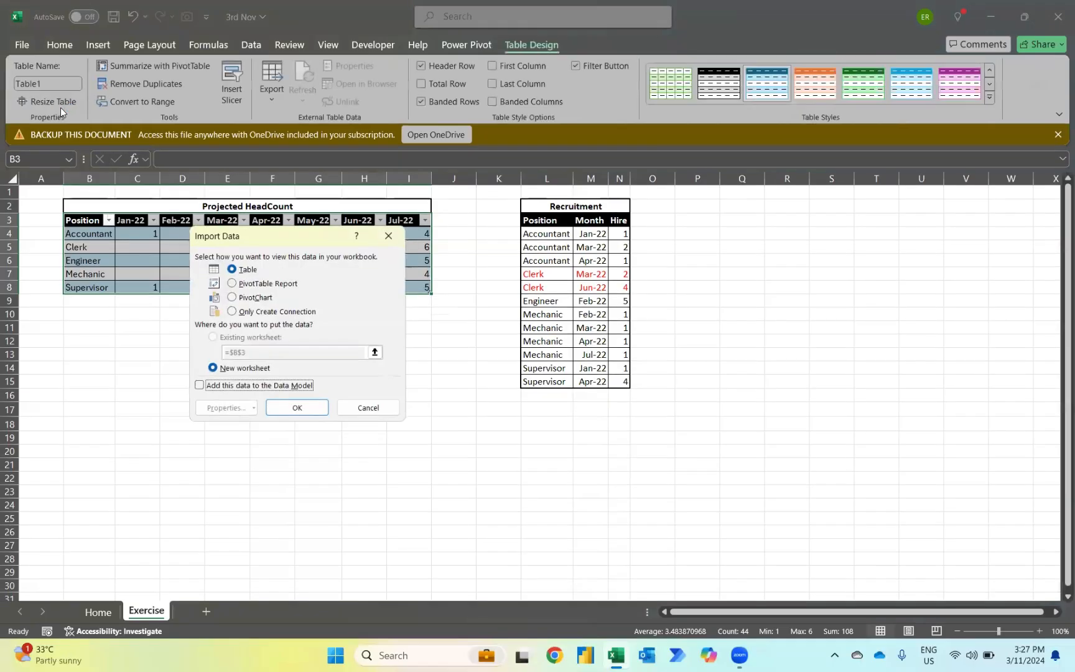
{"action": "left_click", "coordinate": [236, 312]}
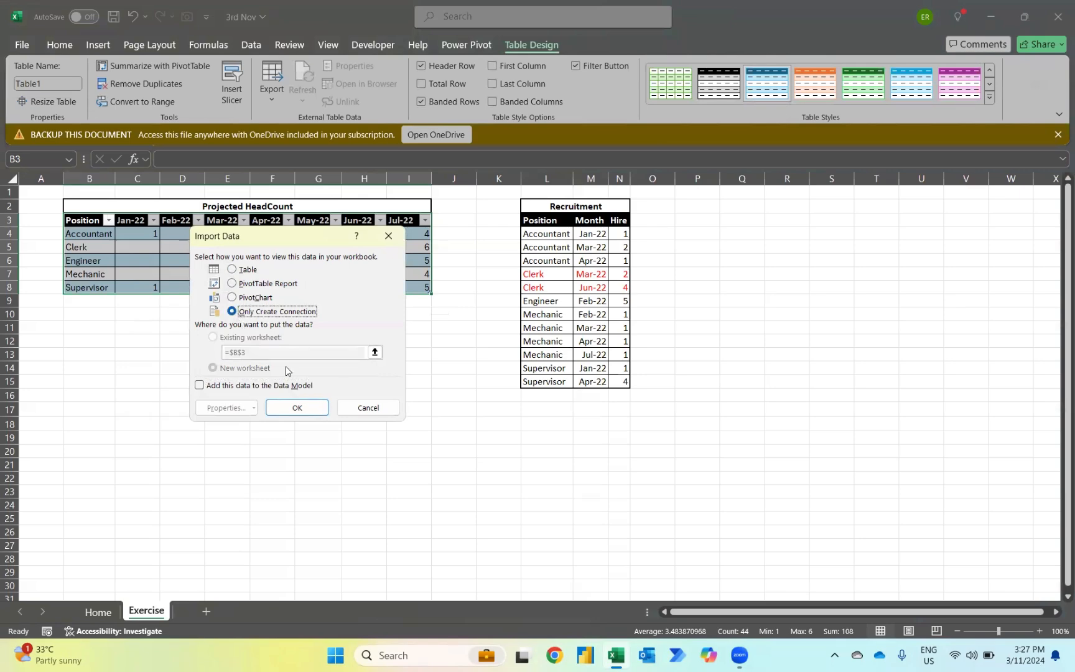
{"action": "left_click", "coordinate": [298, 408]}
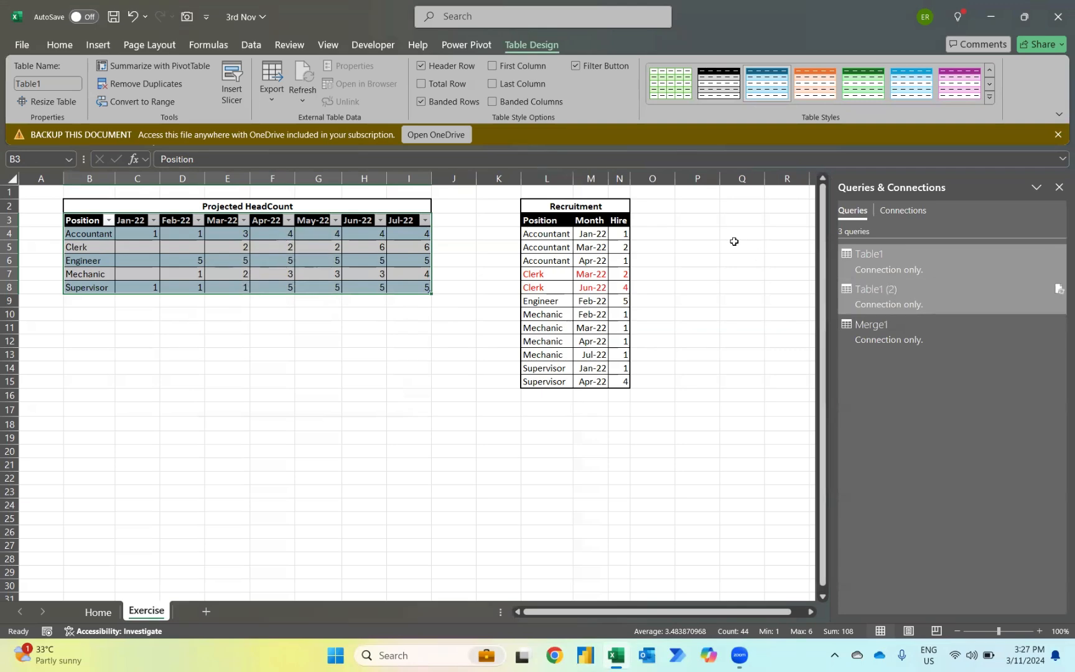
Step: Load the Merge1 query as a table on the existing Exercise worksheet, starting at cell P3
{"action": "left_click", "coordinate": [696, 220]}
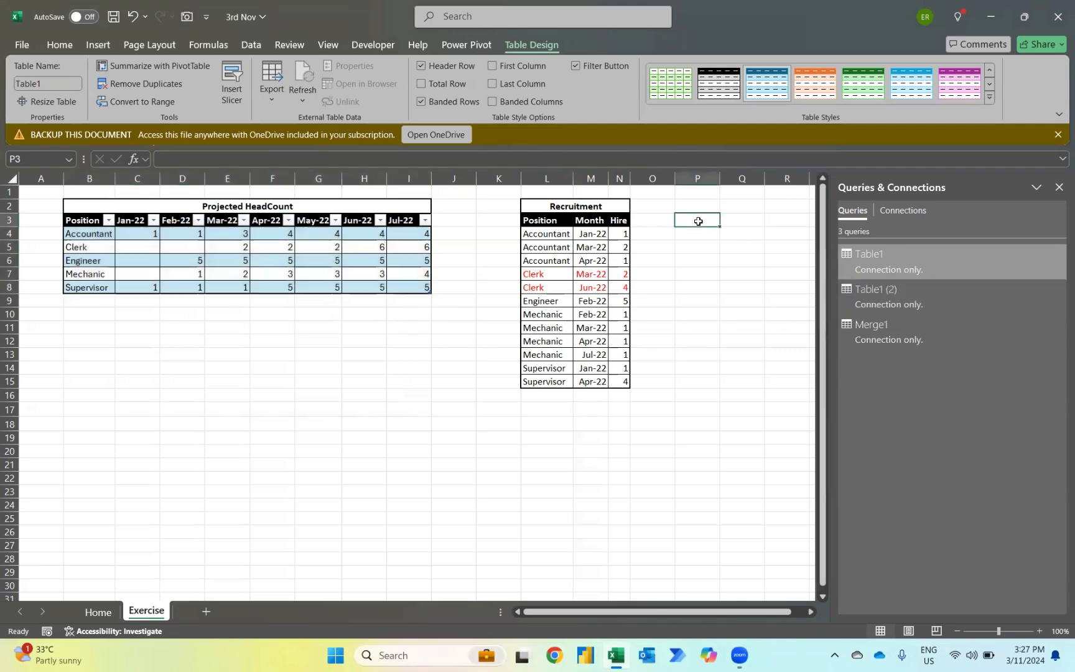
{"action": "right_click", "coordinate": [890, 335]}
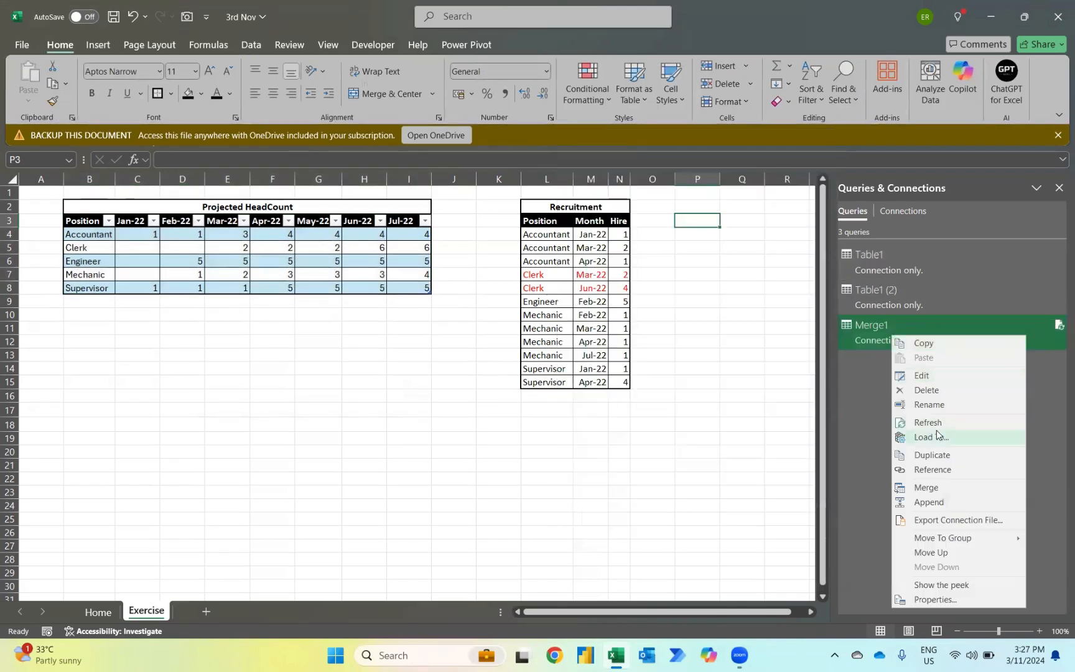
{"action": "left_click", "coordinate": [937, 436]}
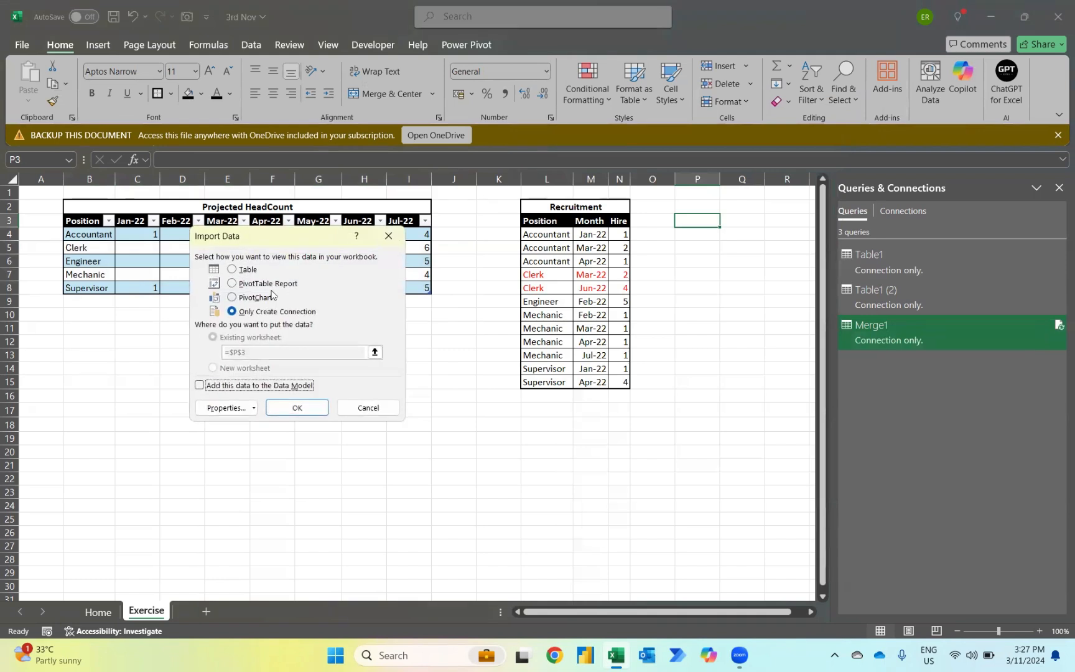
{"action": "left_click", "coordinate": [241, 271]}
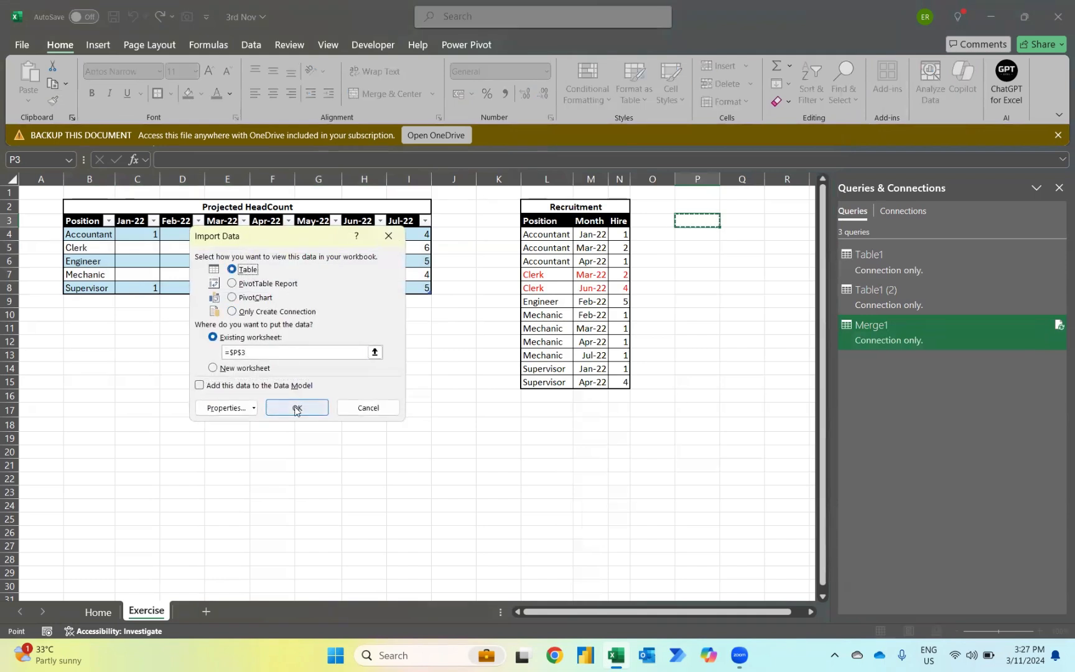
{"action": "left_click", "coordinate": [296, 408]}
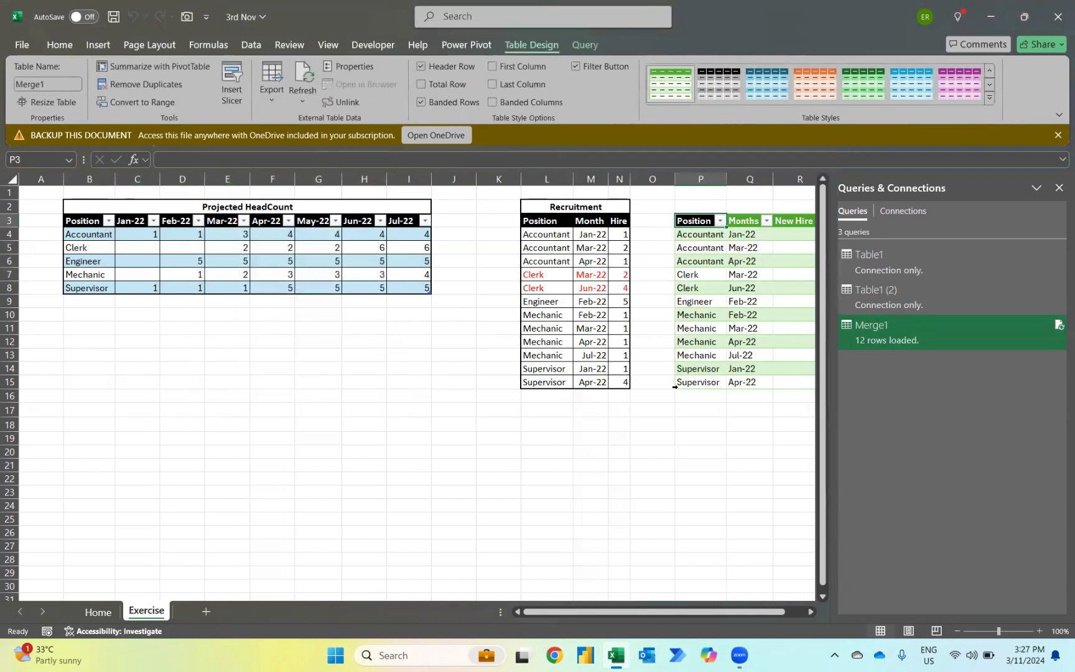